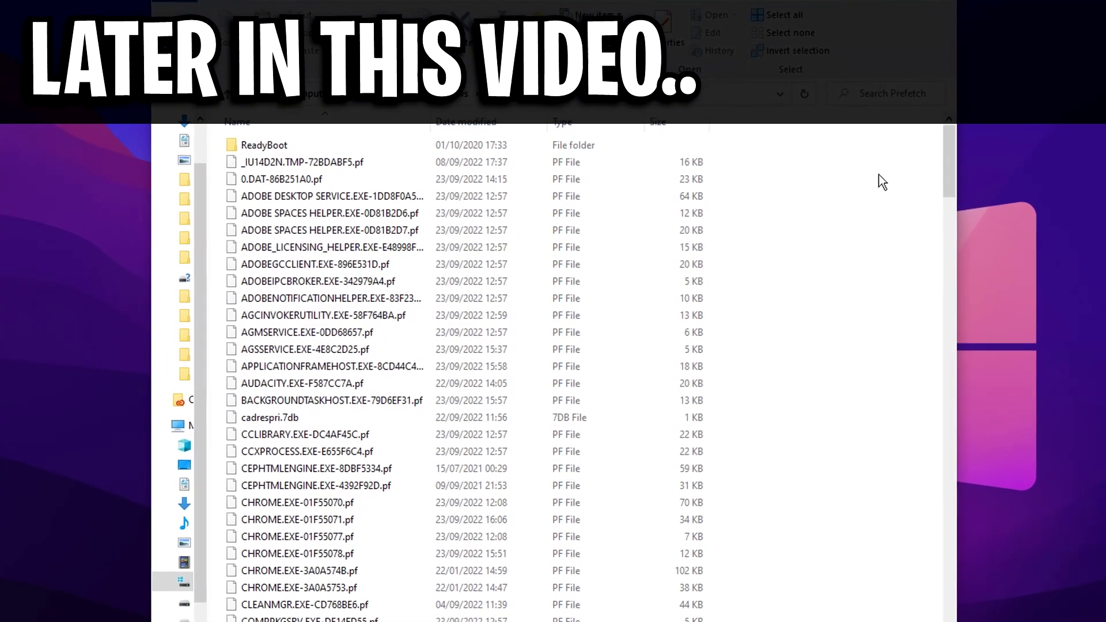
Select the Prefetch files, then reposition the Epic Games Launcher shortcut on the desktop.
{"action": "key", "text": "ctrl+a"}
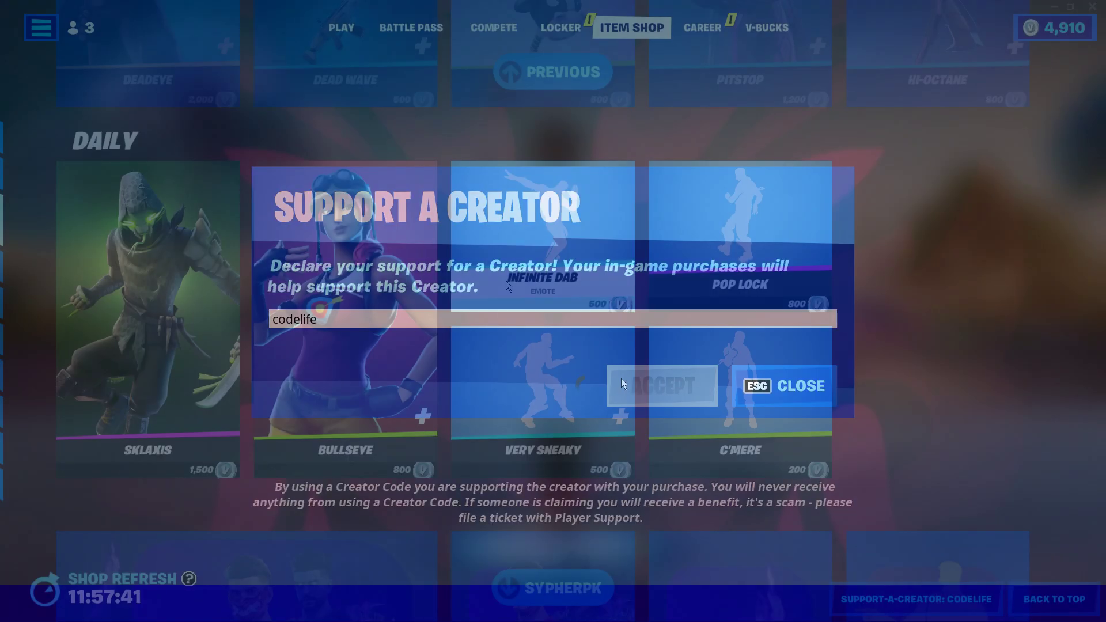
{"action": "scroll", "coordinate": [506, 286], "scroll_direction": "down", "scroll_amount": 5}
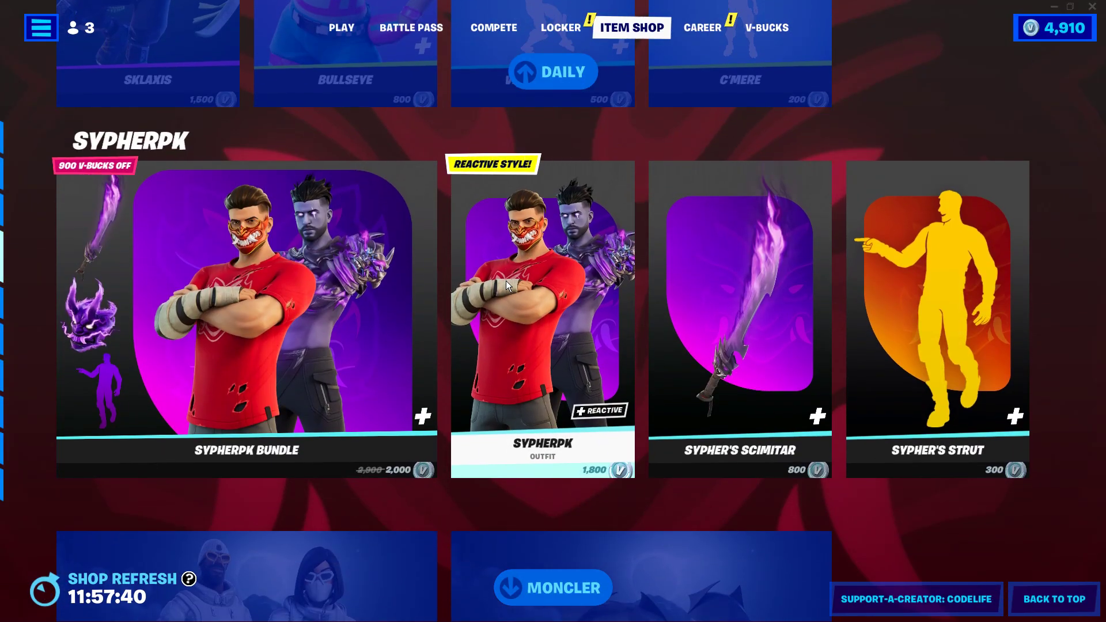
{"action": "scroll", "coordinate": [506, 286], "scroll_direction": "down", "scroll_amount": 3}
{"action": "scroll", "coordinate": [506, 285], "scroll_direction": "down", "scroll_amount": 3}
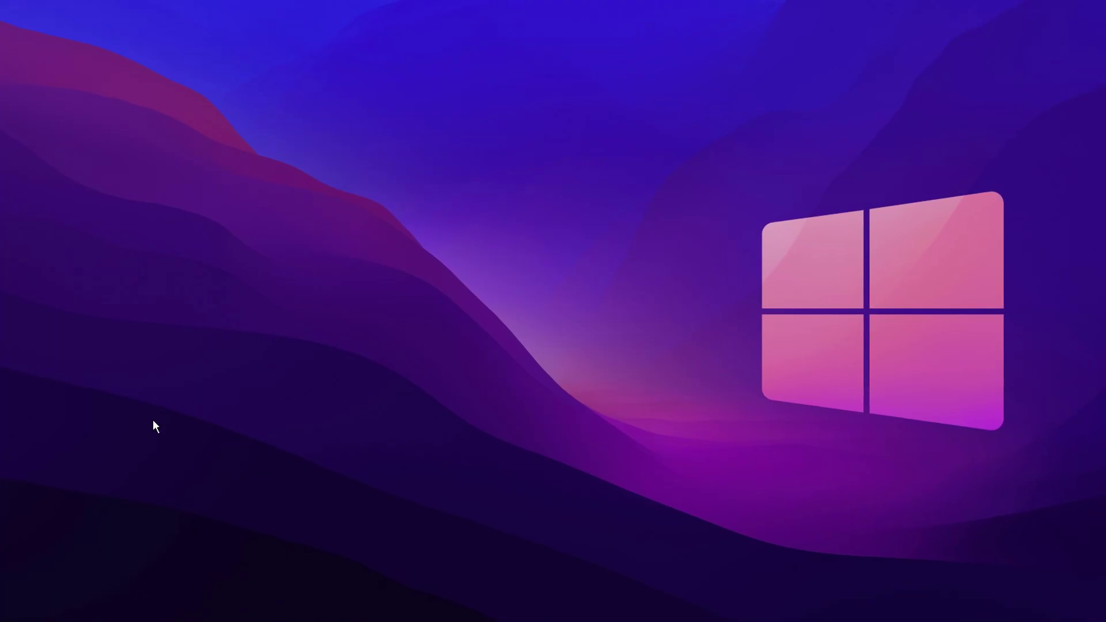
{"action": "left_click_drag", "start_coordinate": [460, 376], "coordinate": [490, 246]}
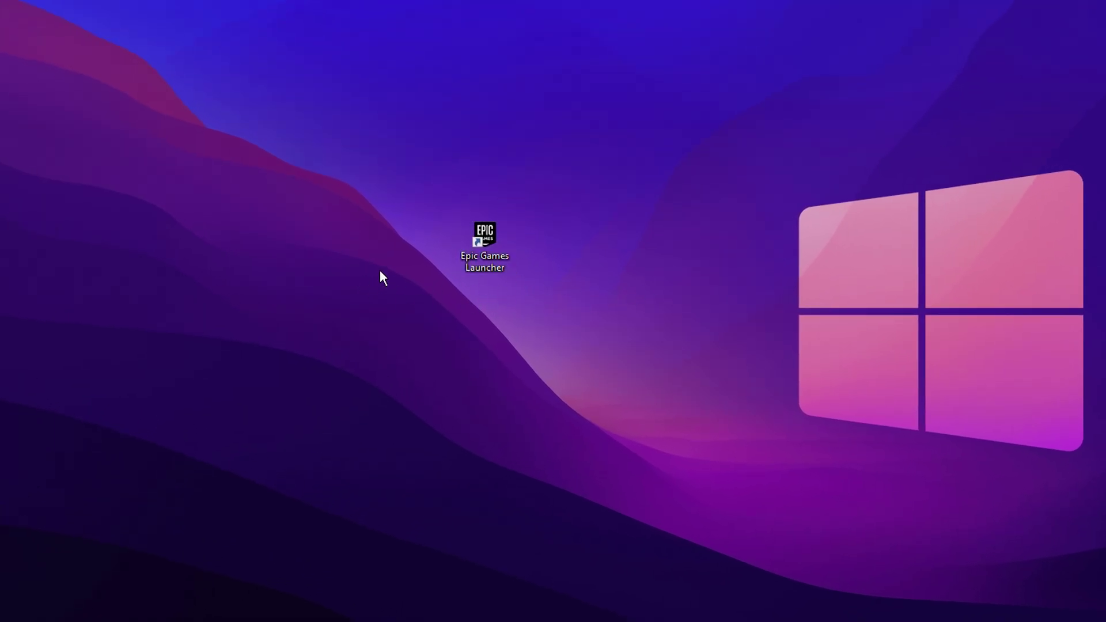
Launch Epic Games Launcher as administrator and open its Library.
{"action": "right_click", "coordinate": [494, 247]}
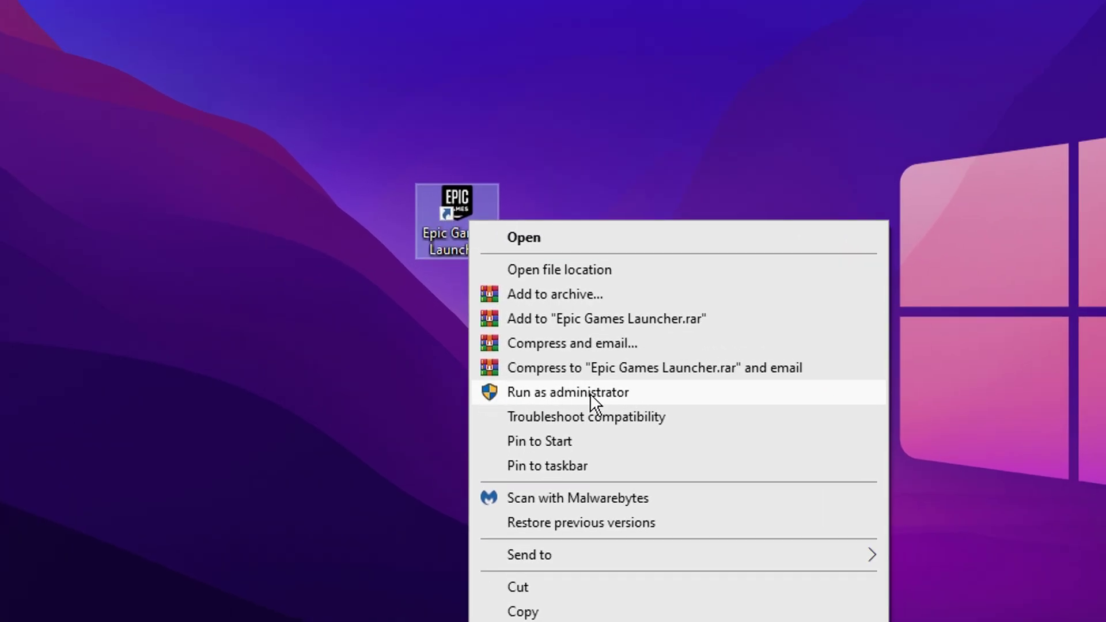
{"action": "left_click", "coordinate": [592, 394]}
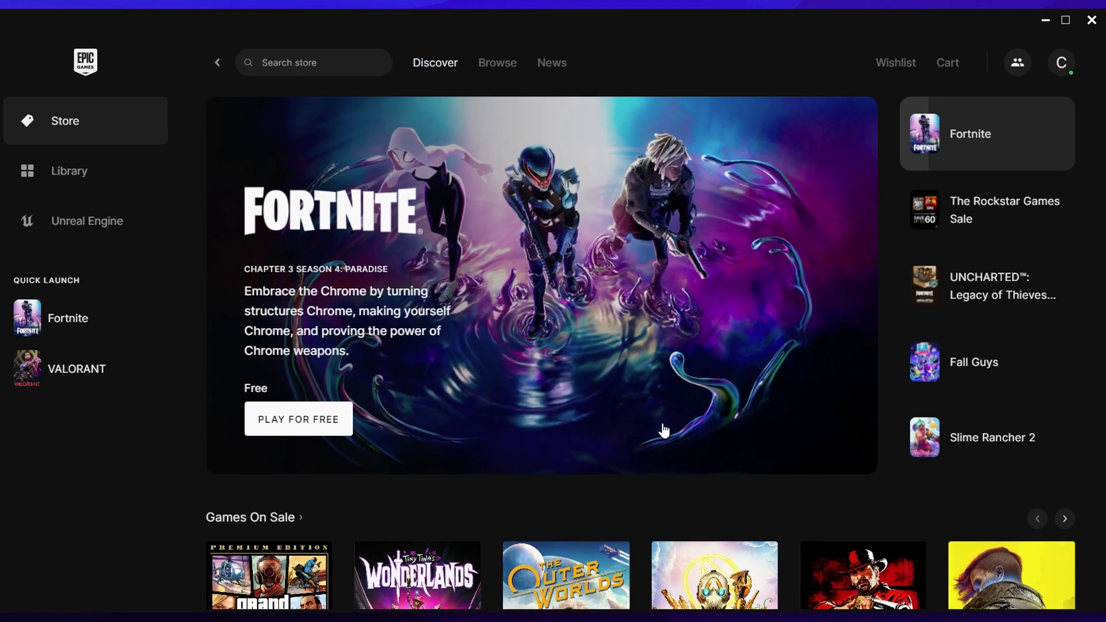
{"action": "left_click", "coordinate": [115, 180]}
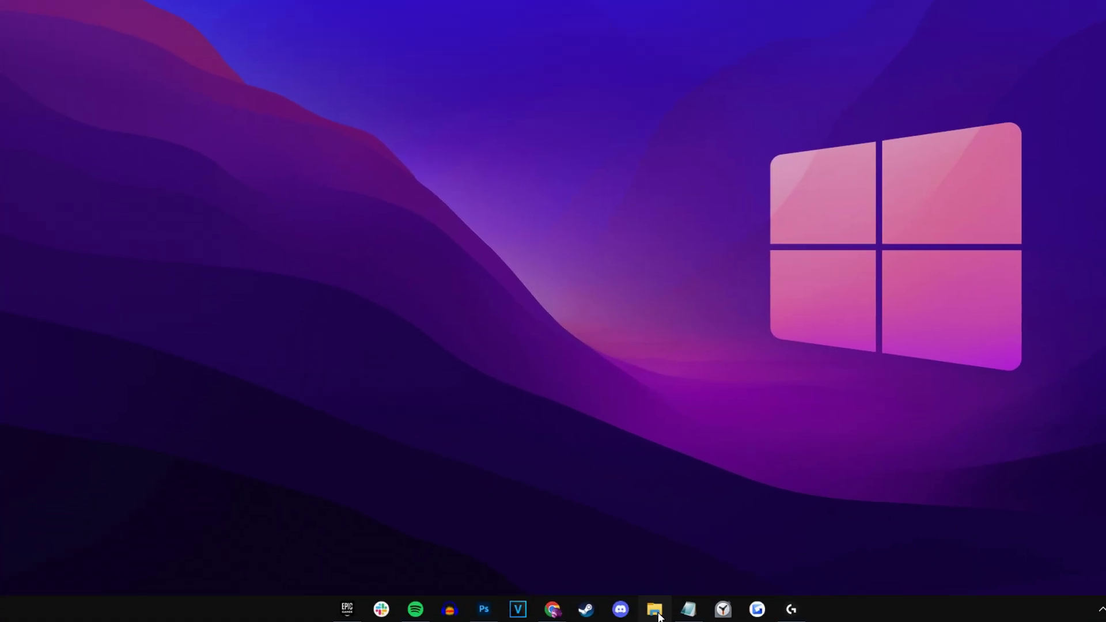
Browse to C:\Fortnite\FortniteGame\Binaries\Win64 and bring up FortniteClient-Win64-Shipping.exe's context menu.
{"action": "left_click", "coordinate": [657, 612]}
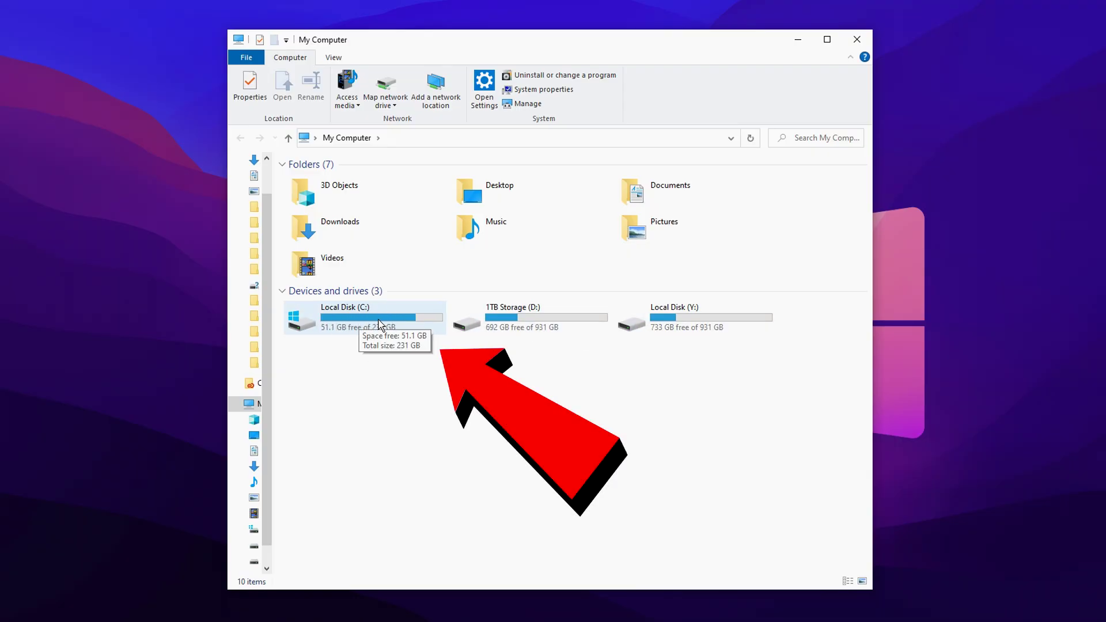
{"action": "double_click", "coordinate": [373, 325]}
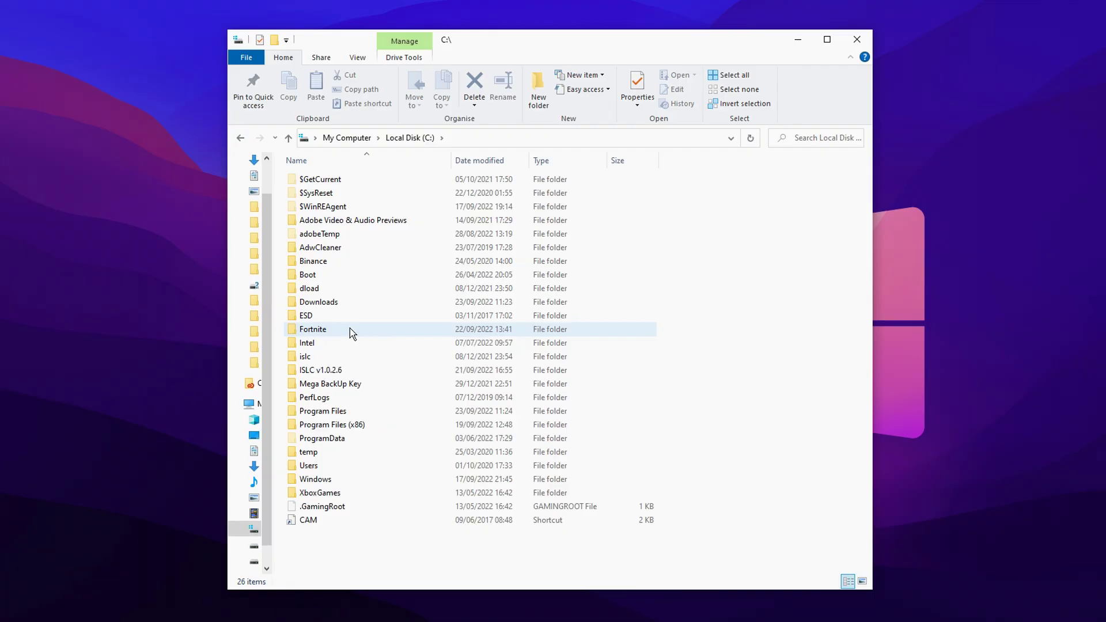
{"action": "double_click", "coordinate": [352, 328]}
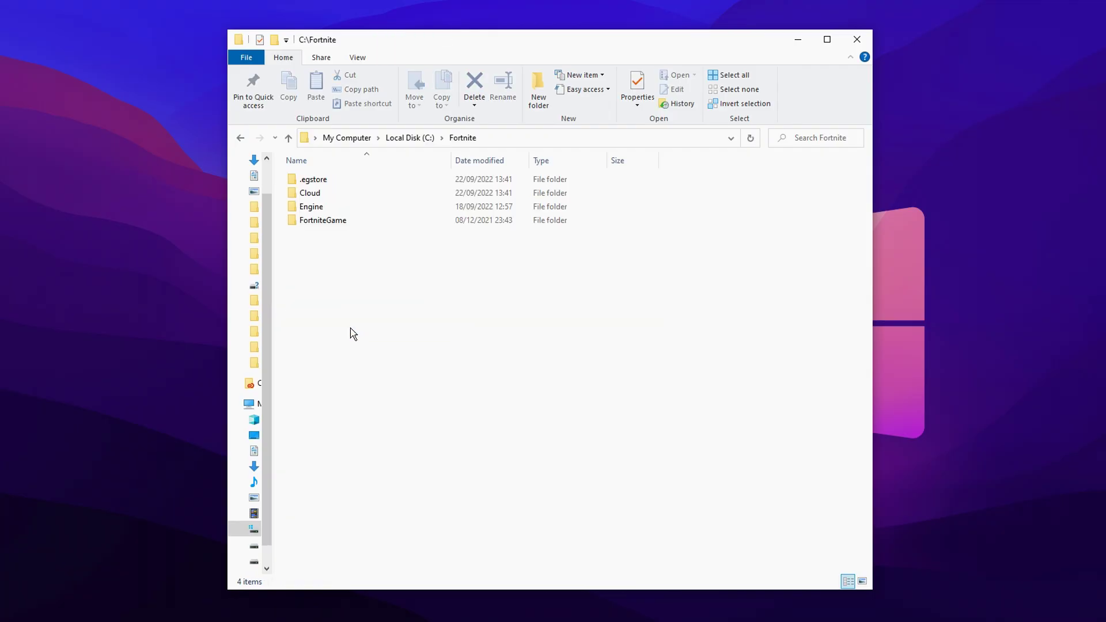
{"action": "double_click", "coordinate": [364, 222]}
{"action": "double_click", "coordinate": [365, 181]}
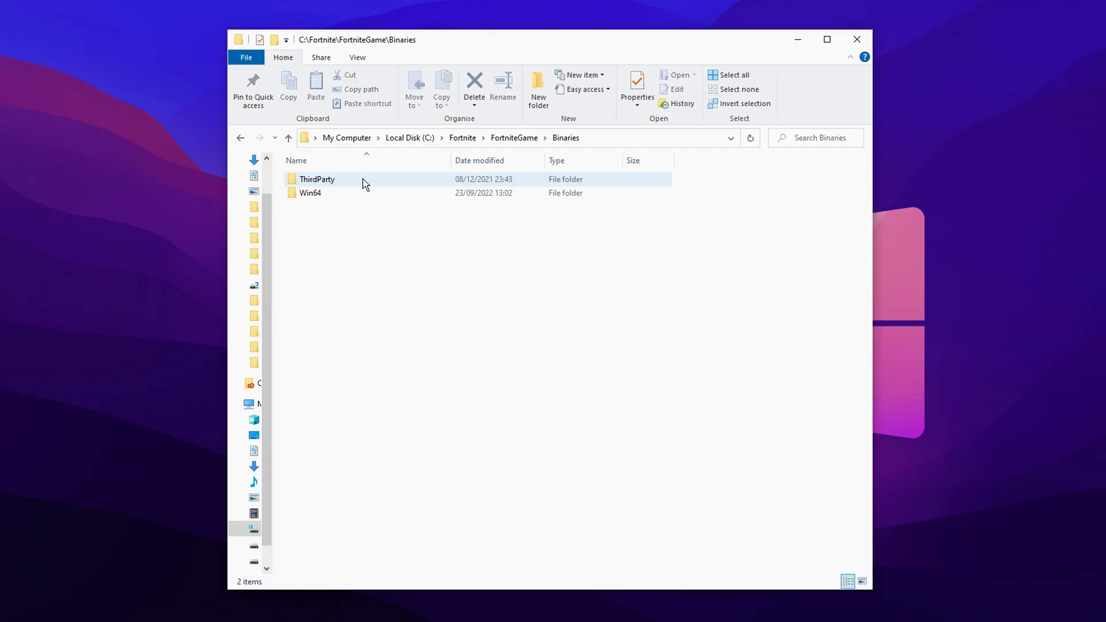
{"action": "double_click", "coordinate": [310, 193]}
{"action": "scroll", "coordinate": [476, 215], "scroll_direction": "down", "scroll_amount": 4}
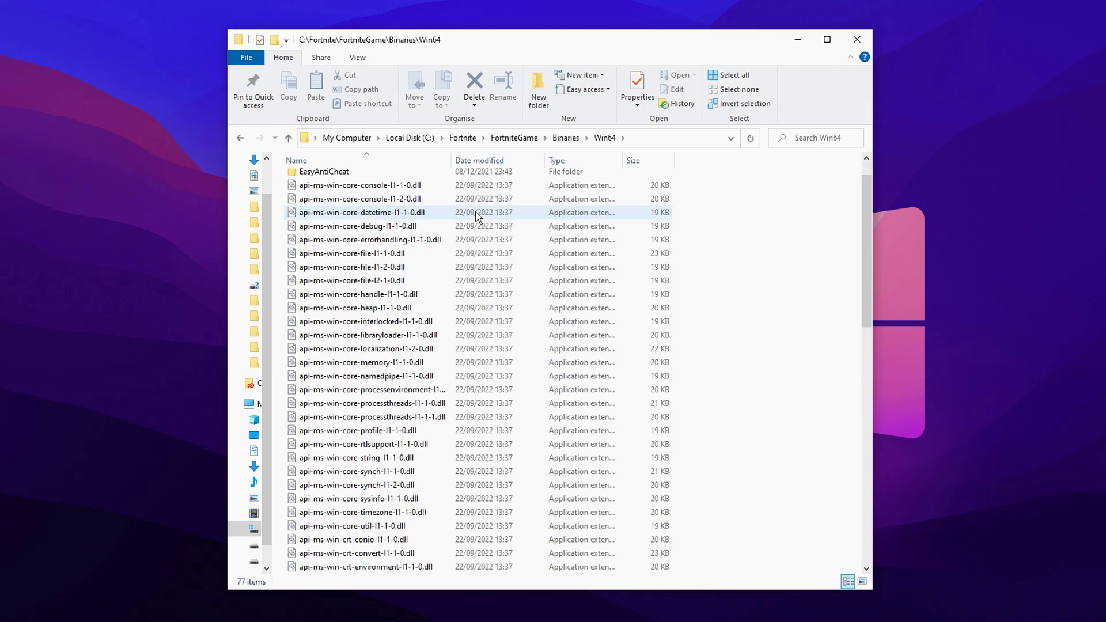
{"action": "scroll", "coordinate": [477, 215], "scroll_direction": "down", "scroll_amount": 11}
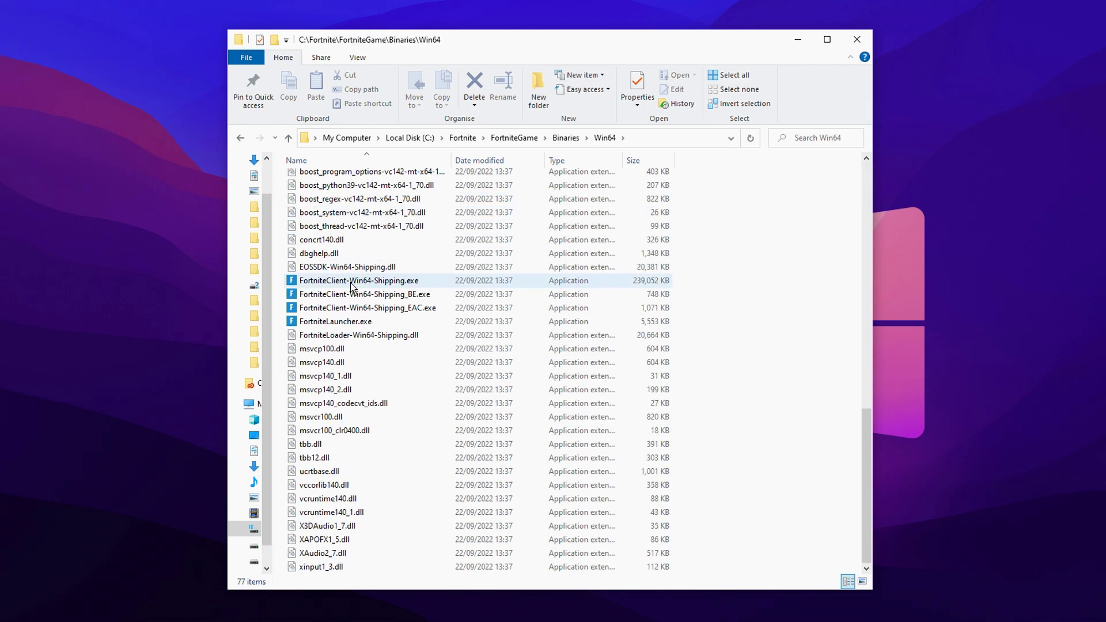
{"action": "left_click", "coordinate": [334, 283]}
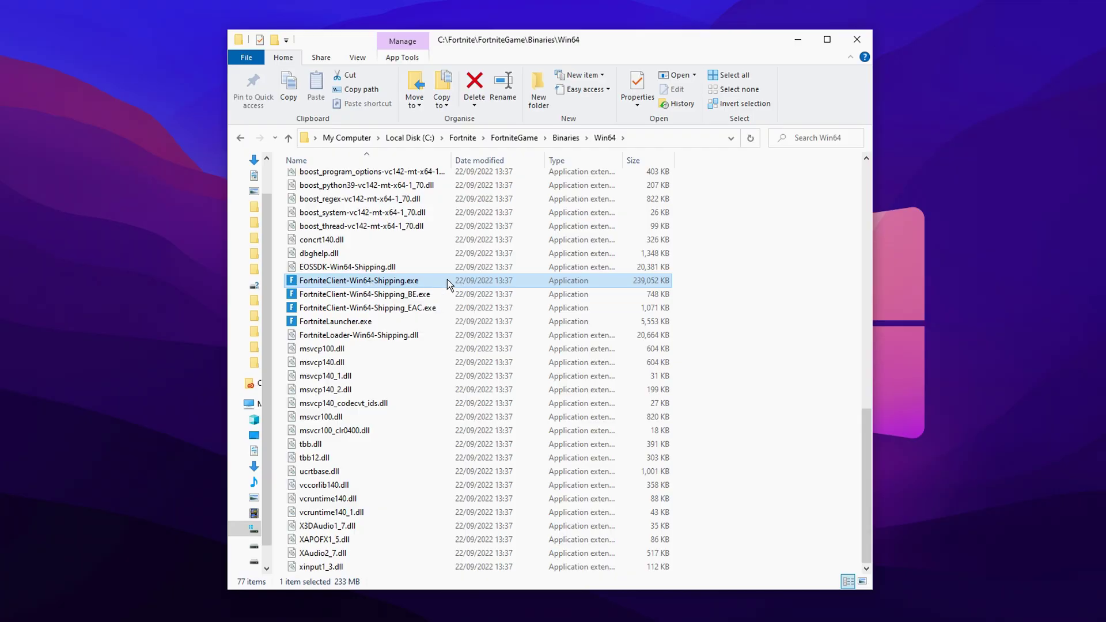
{"action": "right_click", "coordinate": [524, 285]}
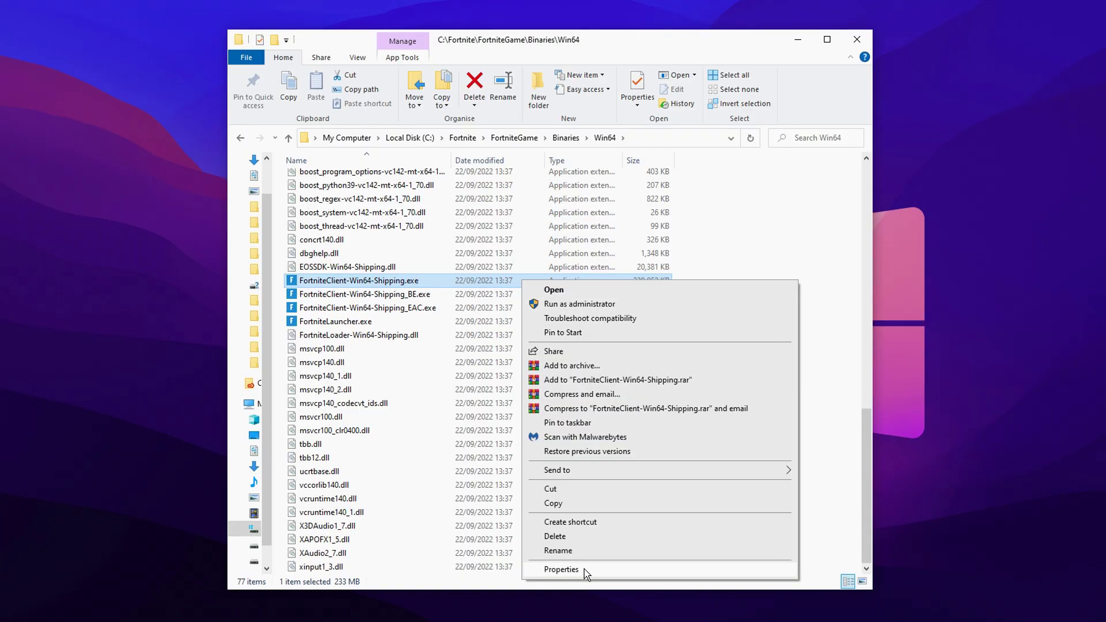
Tick Disable full-screen optimisations in the executable's Compatibility properties and apply it.
{"action": "left_click", "coordinate": [562, 570]}
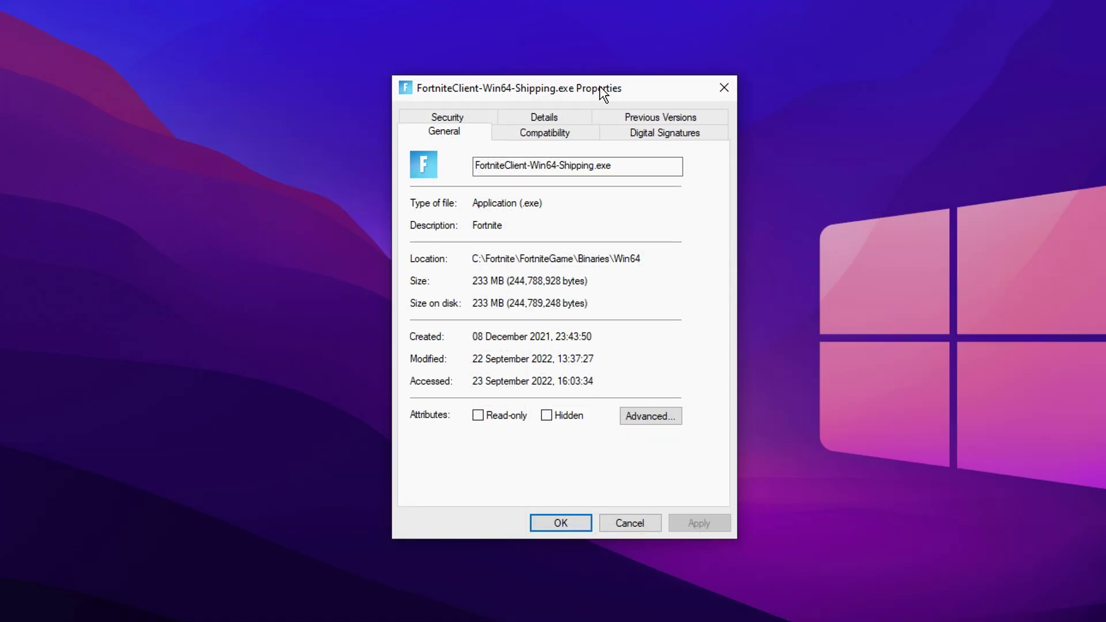
{"action": "left_click", "coordinate": [573, 130]}
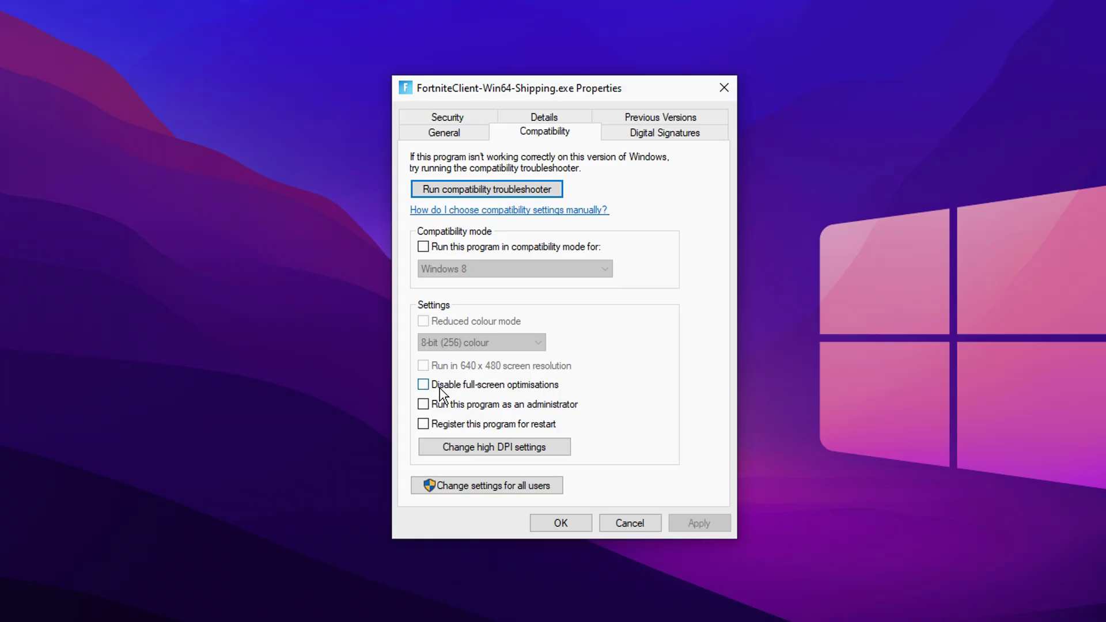
{"action": "left_click", "coordinate": [425, 385]}
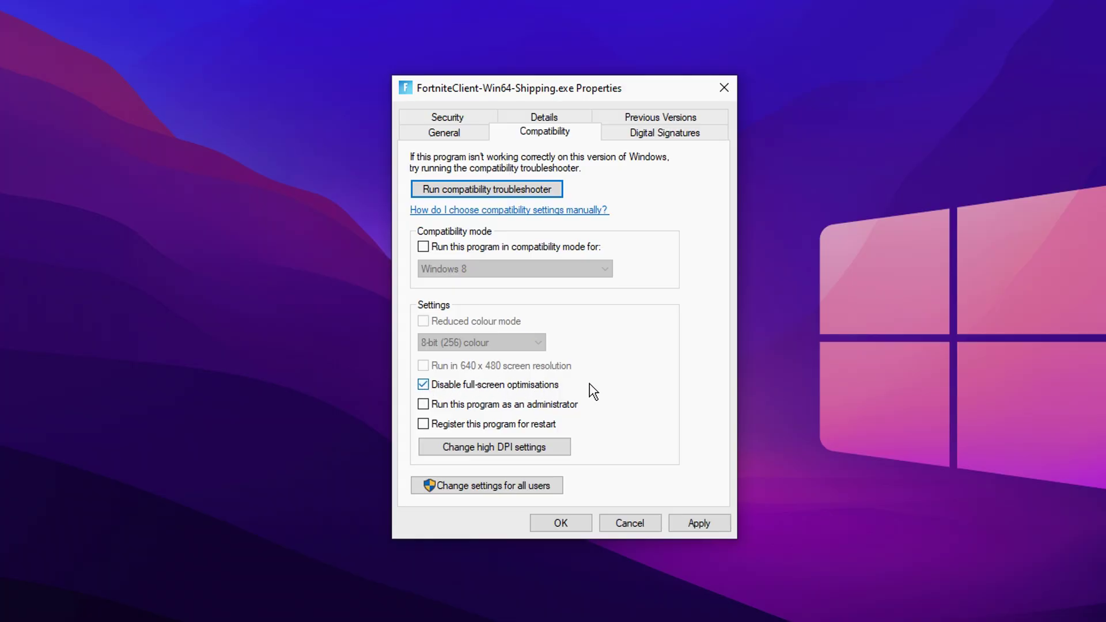
{"action": "left_click", "coordinate": [698, 524]}
{"action": "left_click", "coordinate": [562, 525]}
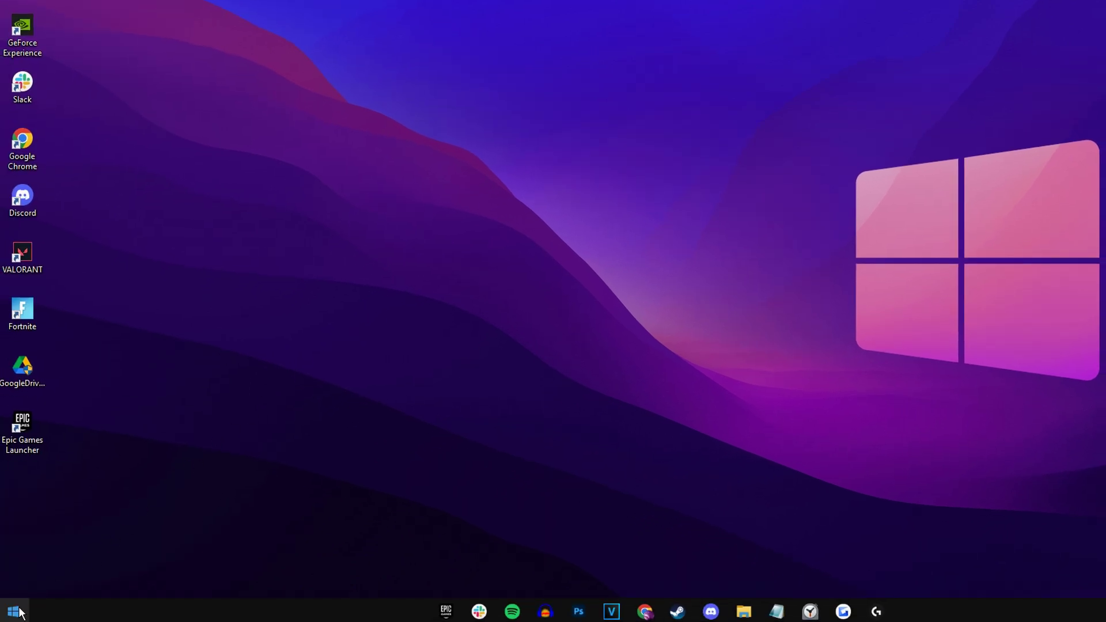
Open Startup Apps and disable Creative Cloud Desktop and EPSON Status Monitor 3 at startup.
{"action": "left_click", "coordinate": [14, 612]}
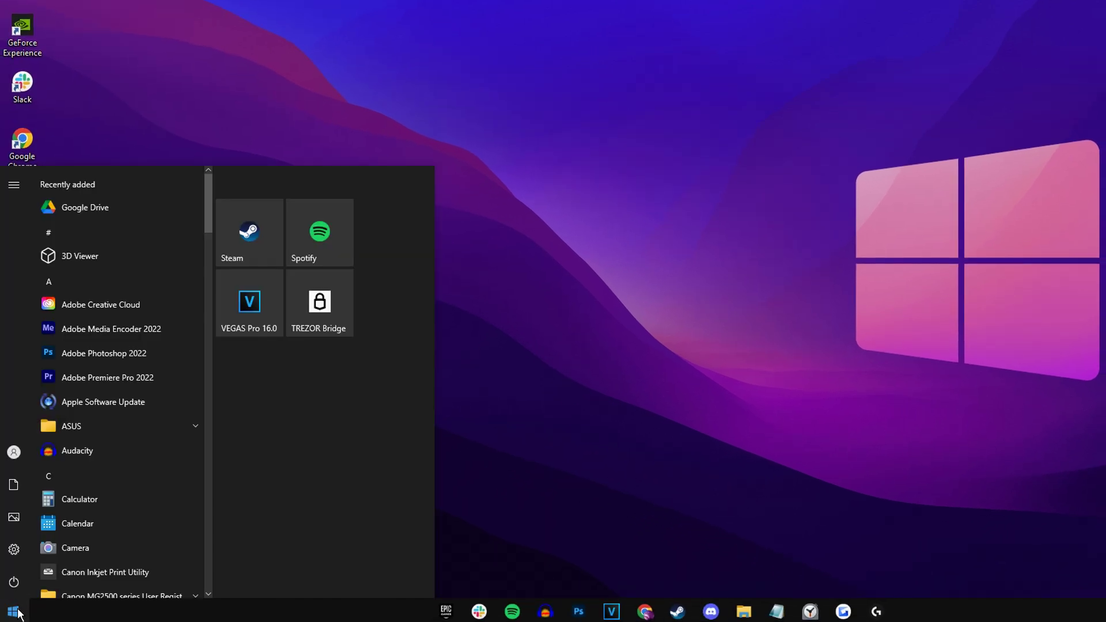
{"action": "type", "text": "startup apps"}
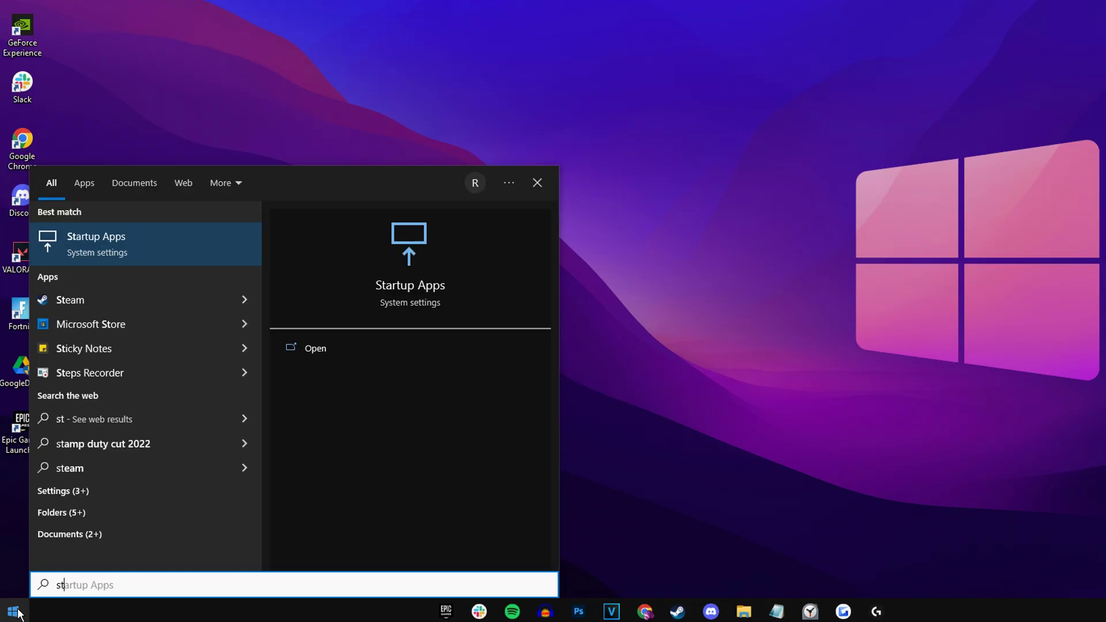
{"action": "left_click", "coordinate": [153, 239]}
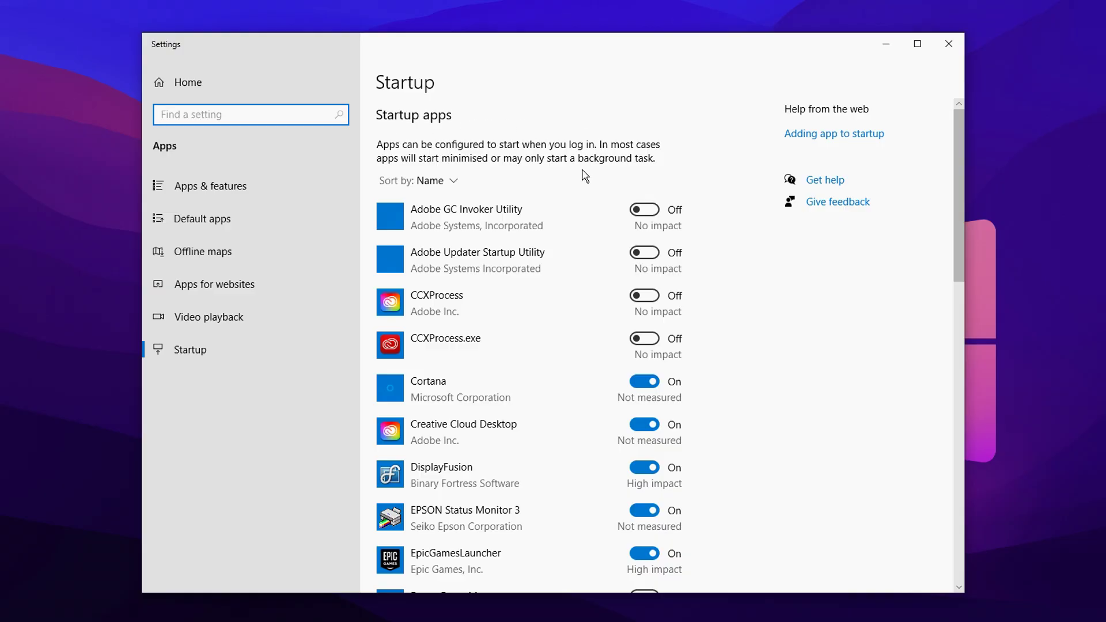
{"action": "scroll", "coordinate": [577, 185], "scroll_direction": "down", "scroll_amount": 3}
{"action": "left_click", "coordinate": [644, 213]}
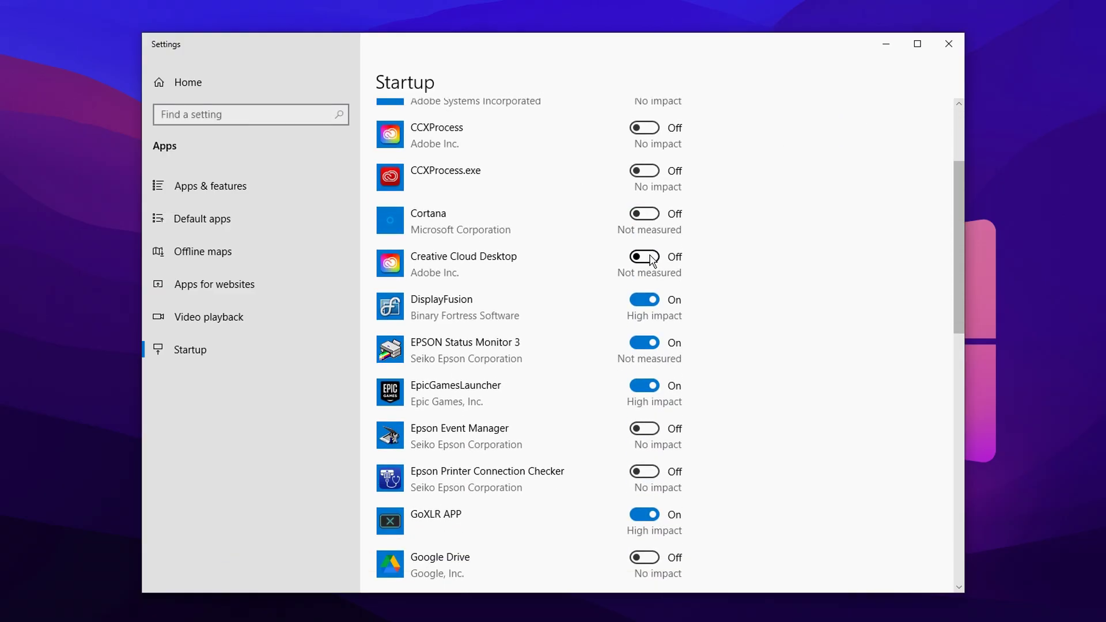
{"action": "left_click", "coordinate": [641, 344]}
Disable GoXLR APP, Razer Synapse 3 and Vanguard tray notification at startup.
{"action": "scroll", "coordinate": [515, 353], "scroll_direction": "down", "scroll_amount": 2}
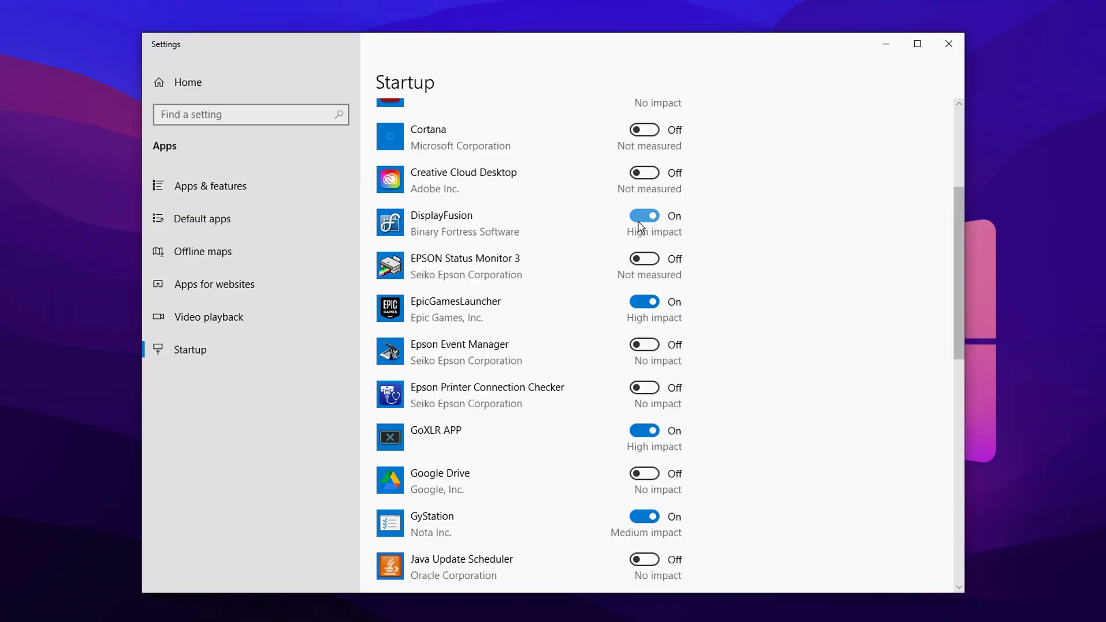
{"action": "scroll", "coordinate": [518, 259], "scroll_direction": "down", "scroll_amount": 2}
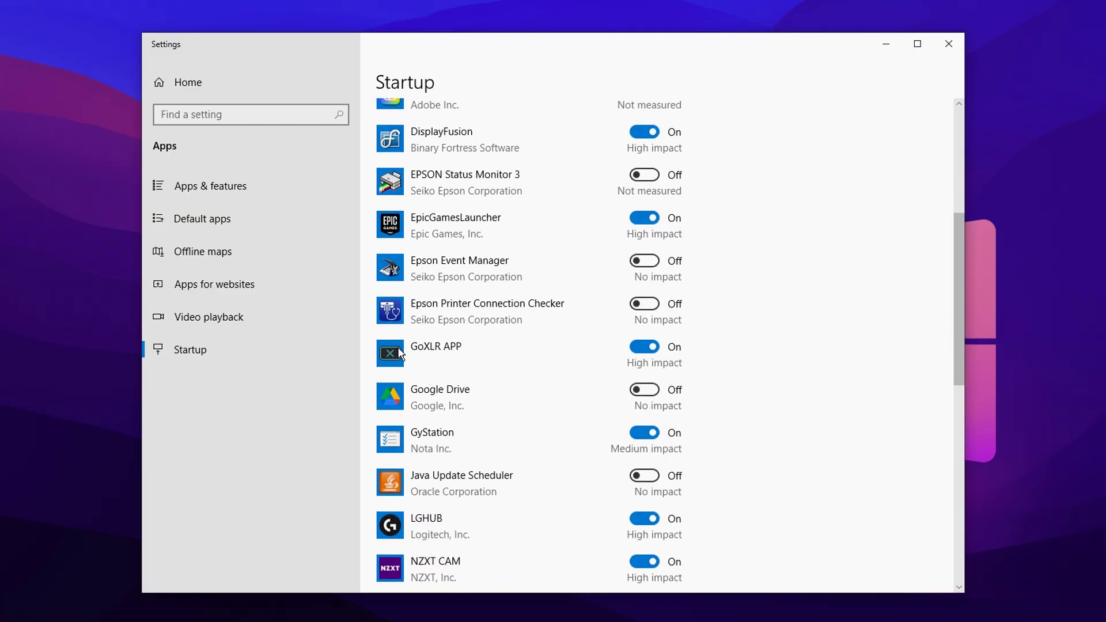
{"action": "left_click", "coordinate": [644, 347]}
{"action": "scroll", "coordinate": [542, 340], "scroll_direction": "down", "scroll_amount": 4}
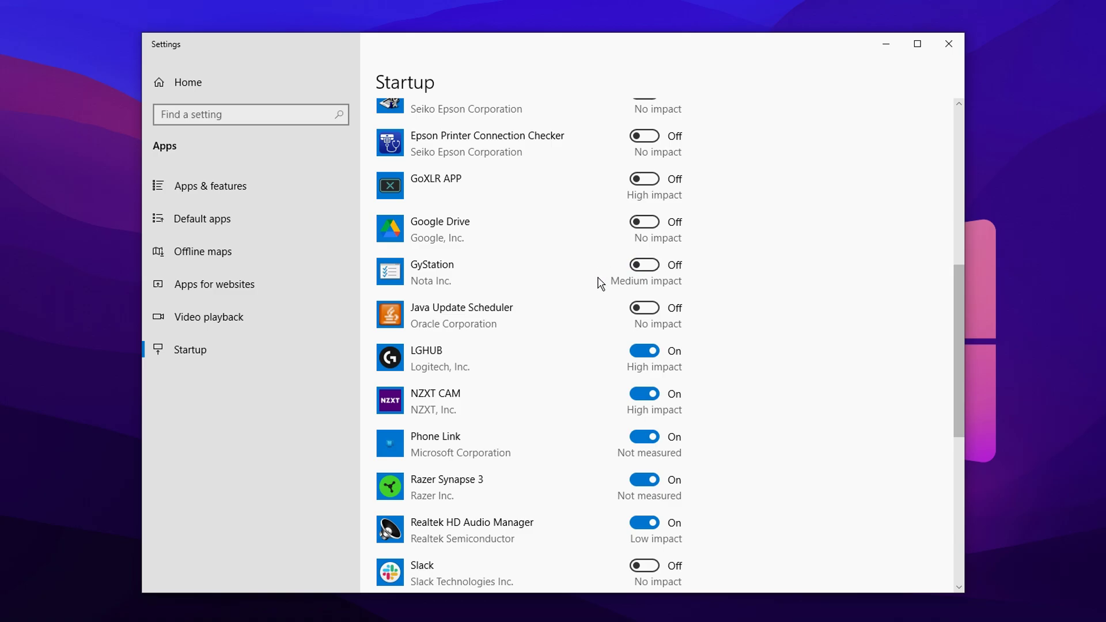
{"action": "scroll", "coordinate": [601, 283], "scroll_direction": "down", "scroll_amount": 2}
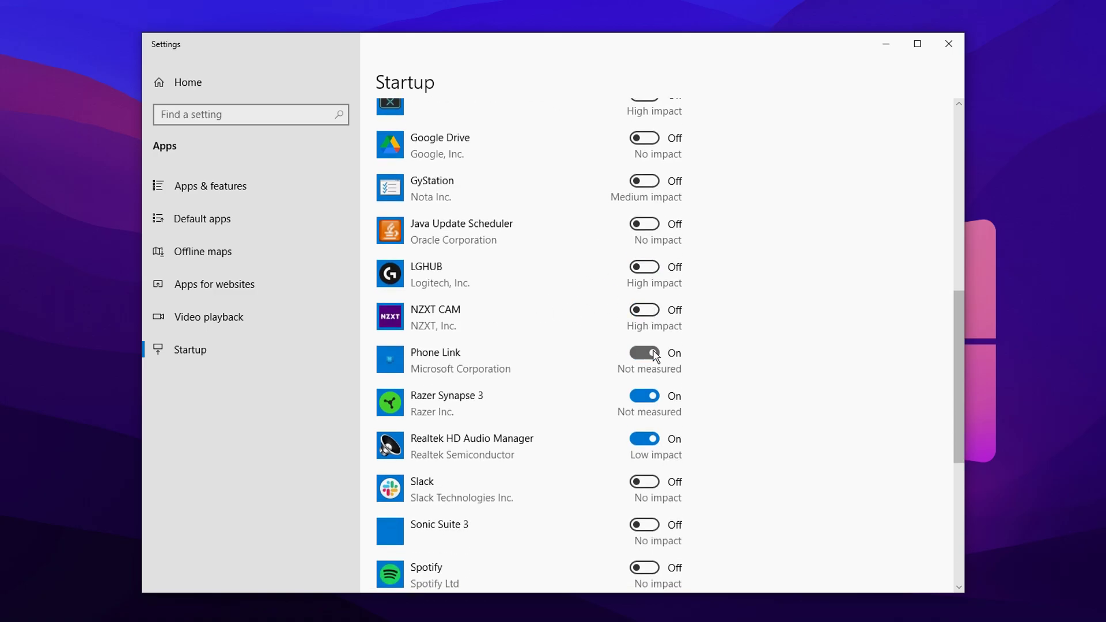
{"action": "left_click", "coordinate": [665, 400]}
{"action": "scroll", "coordinate": [584, 381], "scroll_direction": "down", "scroll_amount": 6}
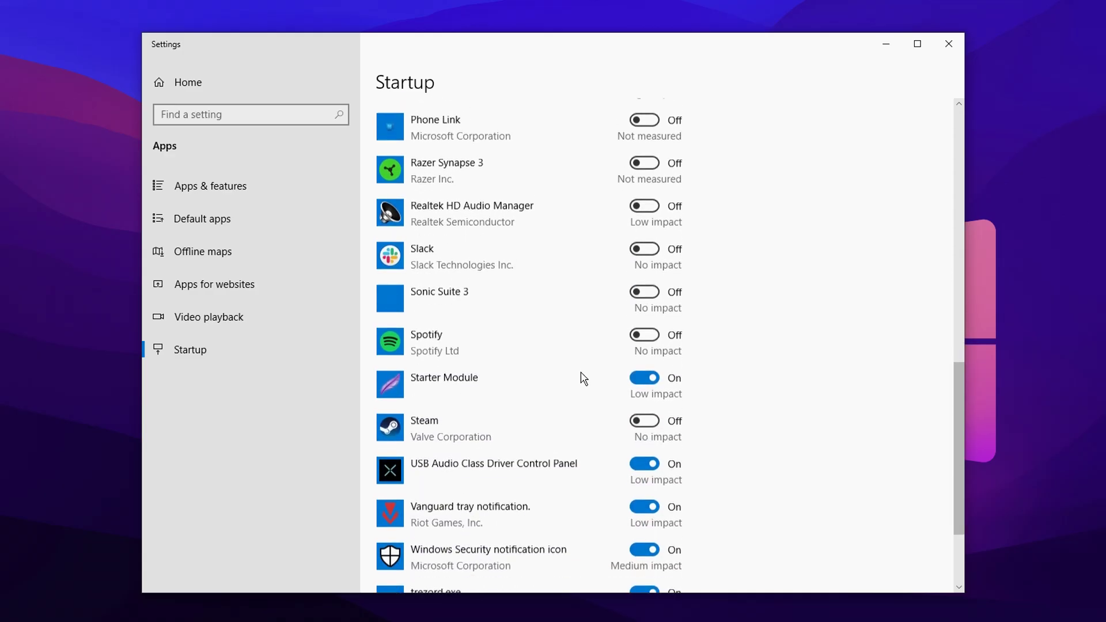
{"action": "scroll", "coordinate": [621, 371], "scroll_direction": "down", "scroll_amount": 2}
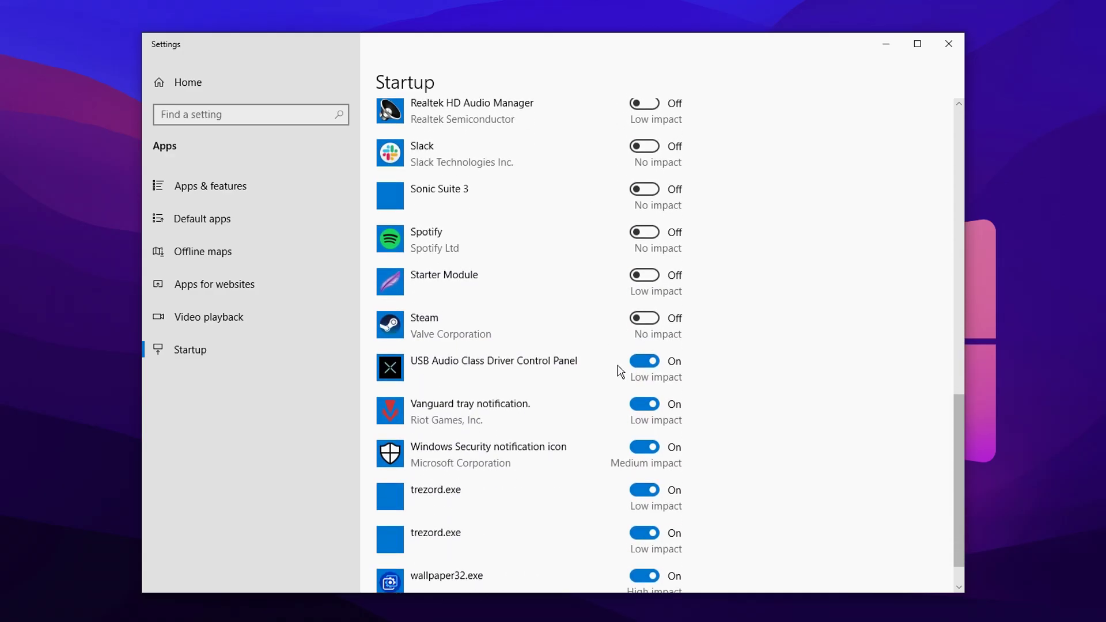
{"action": "left_click", "coordinate": [643, 409]}
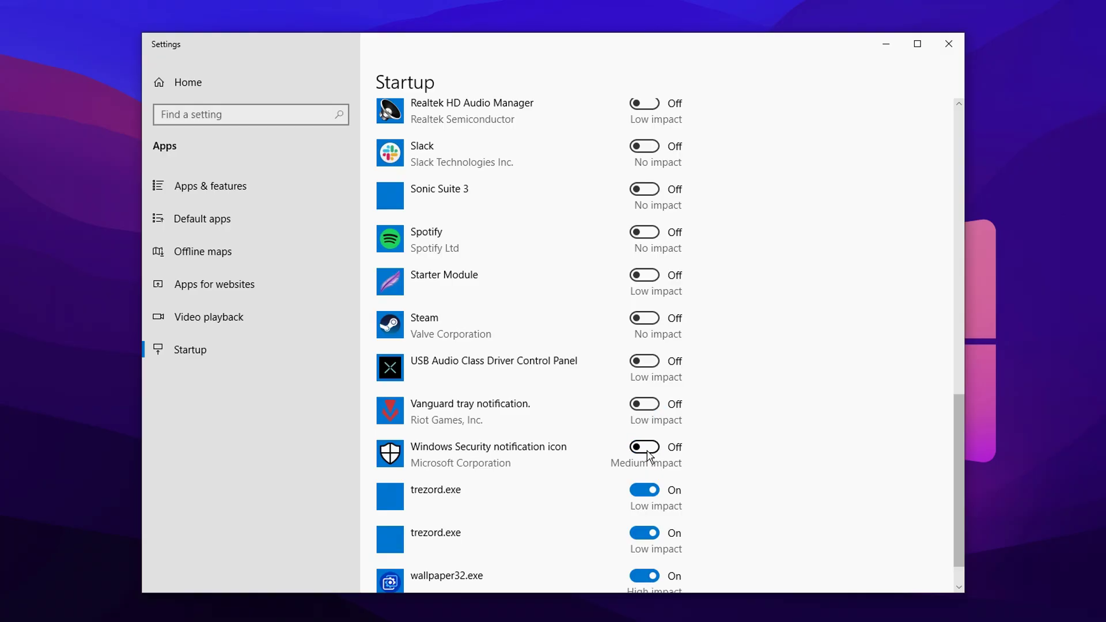
Review the startup list, keeping DisplayFusion enabled.
{"action": "scroll", "coordinate": [648, 490], "scroll_direction": "down", "scroll_amount": 1}
{"action": "scroll", "coordinate": [649, 548], "scroll_direction": "up", "scroll_amount": 2}
{"action": "scroll", "coordinate": [660, 514], "scroll_direction": "down", "scroll_amount": 1}
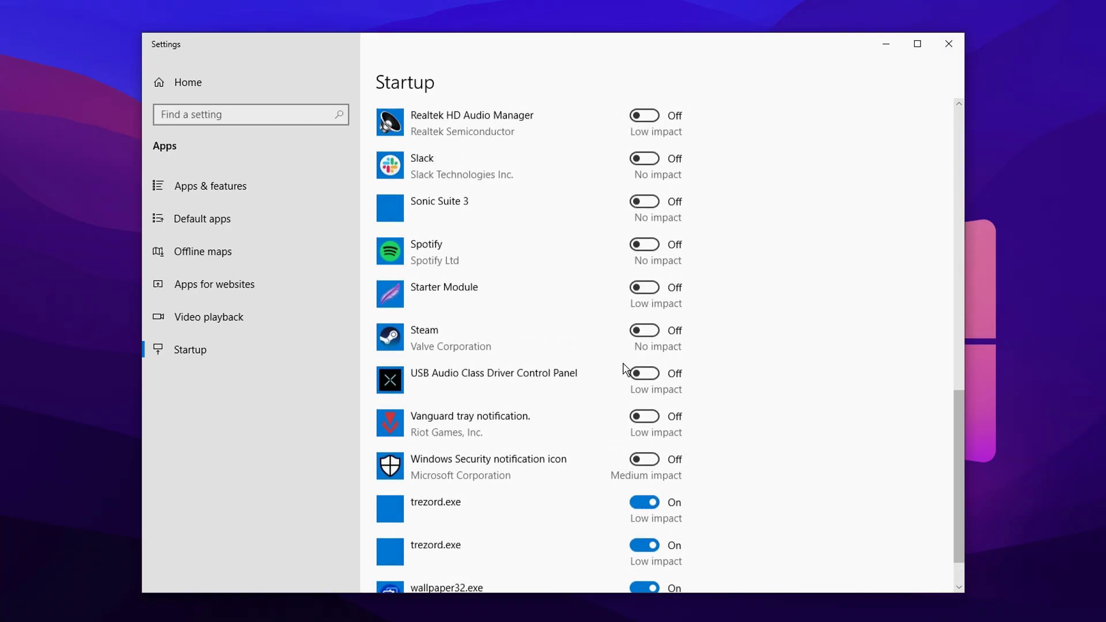
{"action": "scroll", "coordinate": [625, 368], "scroll_direction": "up", "scroll_amount": 14}
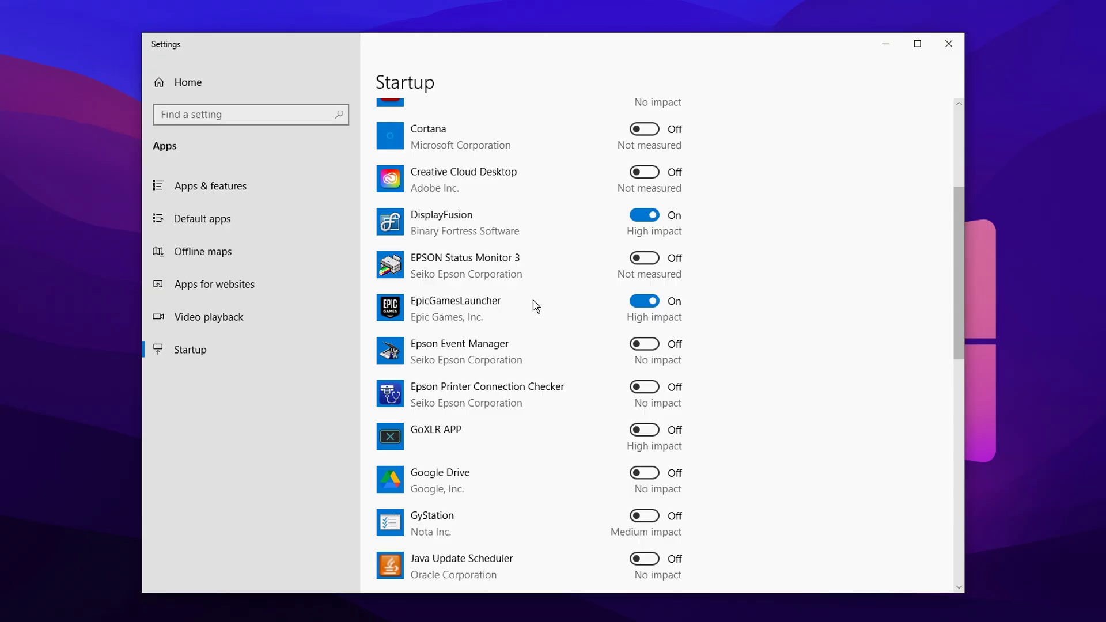
{"action": "left_click", "coordinate": [644, 215]}
{"action": "left_click", "coordinate": [643, 216]}
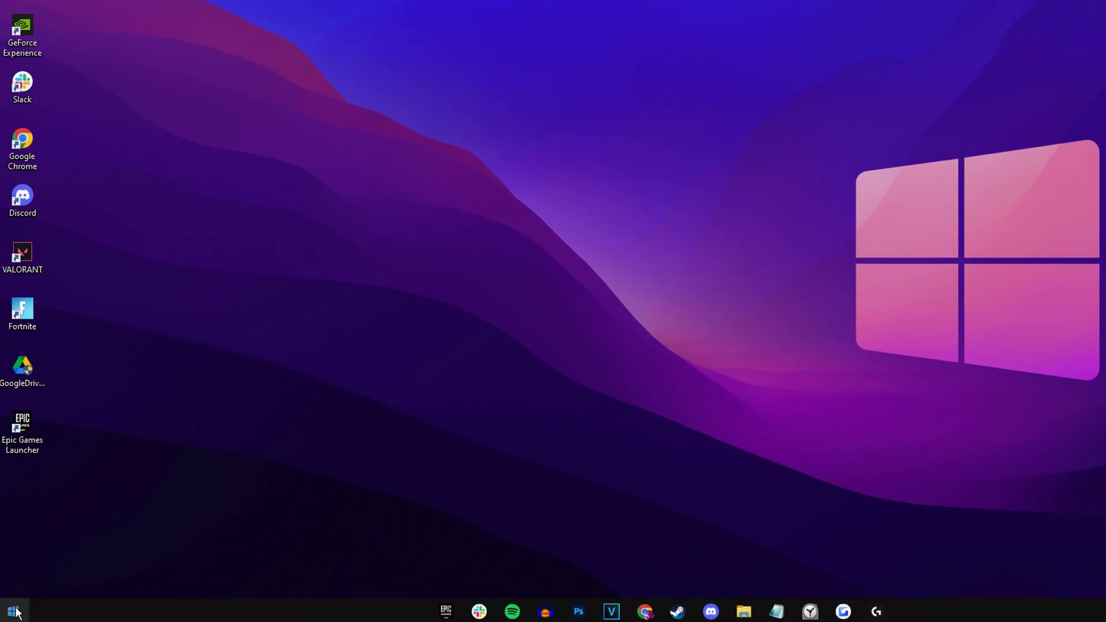
Switch off 'Let apps run in the background' on the Background apps settings page.
{"action": "left_click", "coordinate": [13, 611]}
{"action": "type", "text": "ba"}
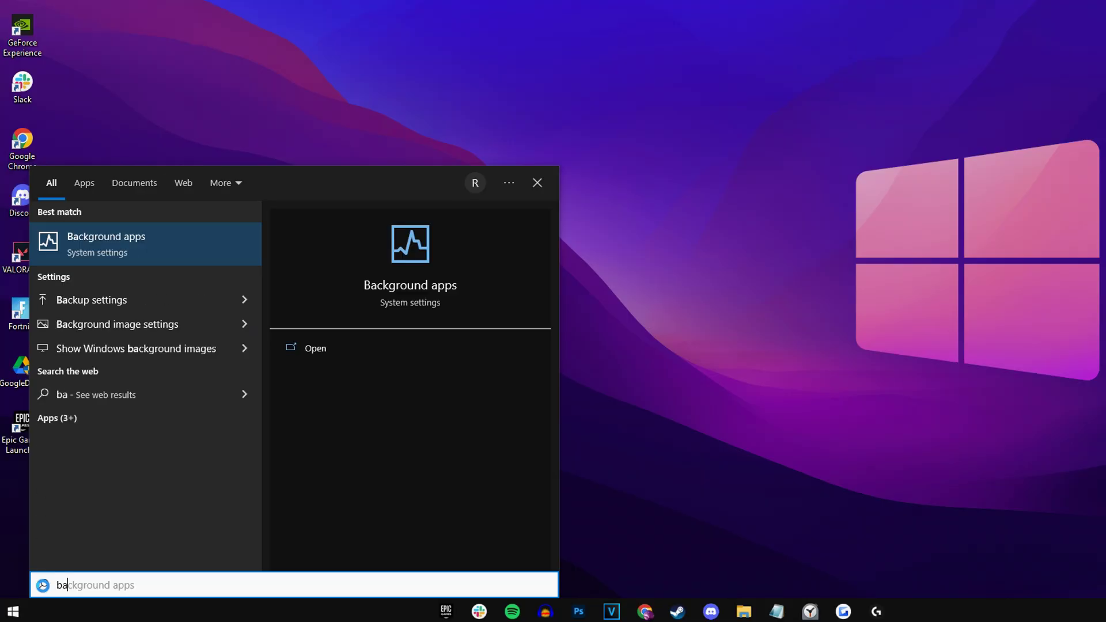
{"action": "type", "text": "ckground apps"}
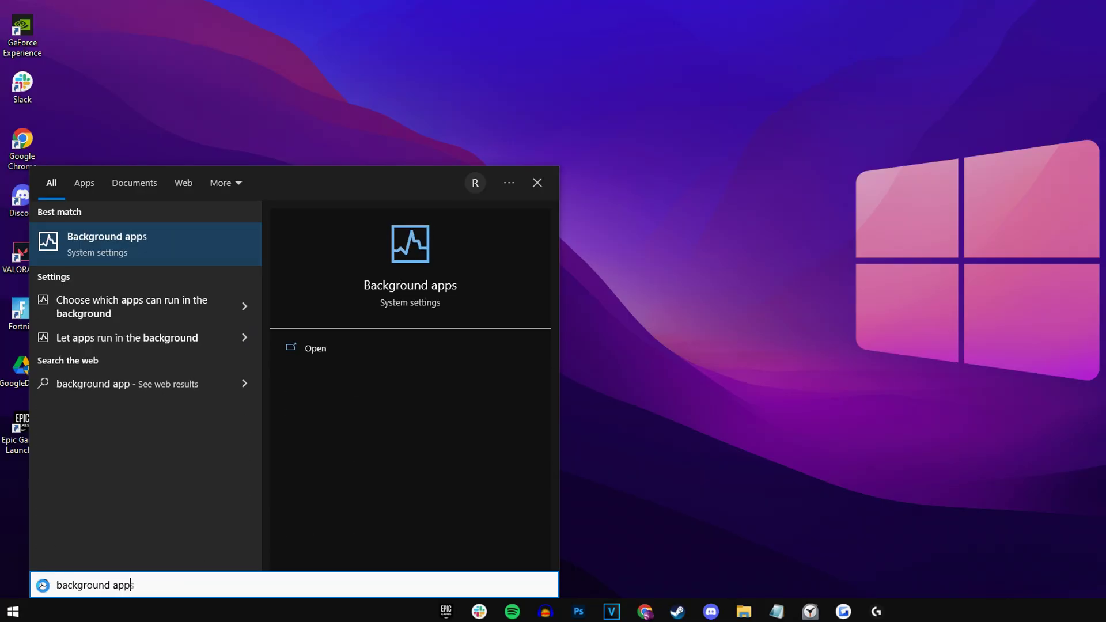
{"action": "left_click", "coordinate": [191, 248]}
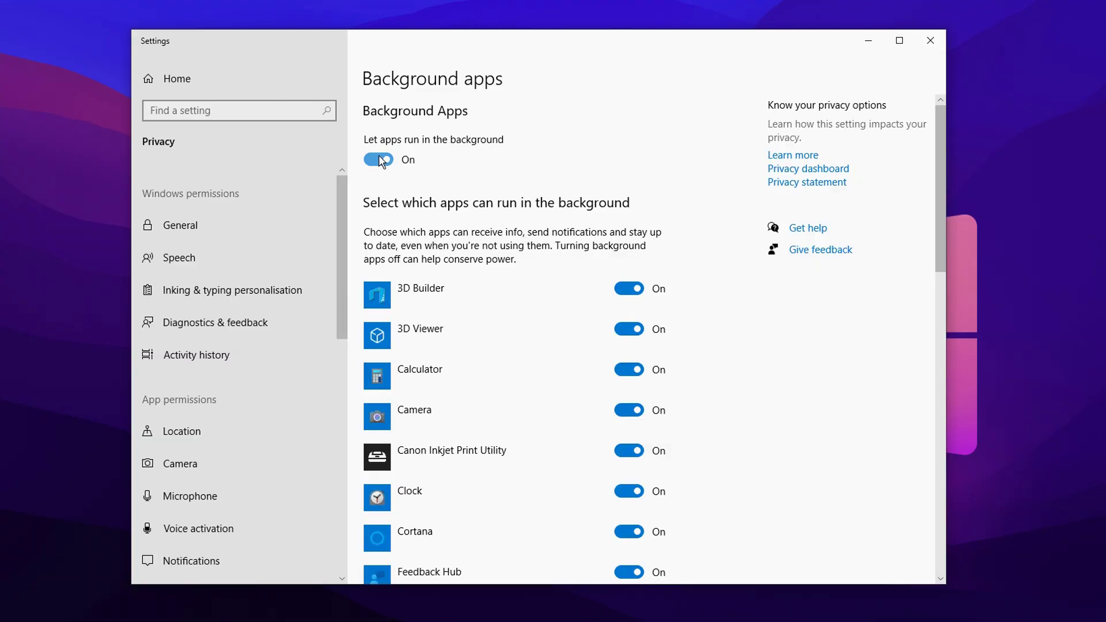
{"action": "left_click", "coordinate": [379, 163]}
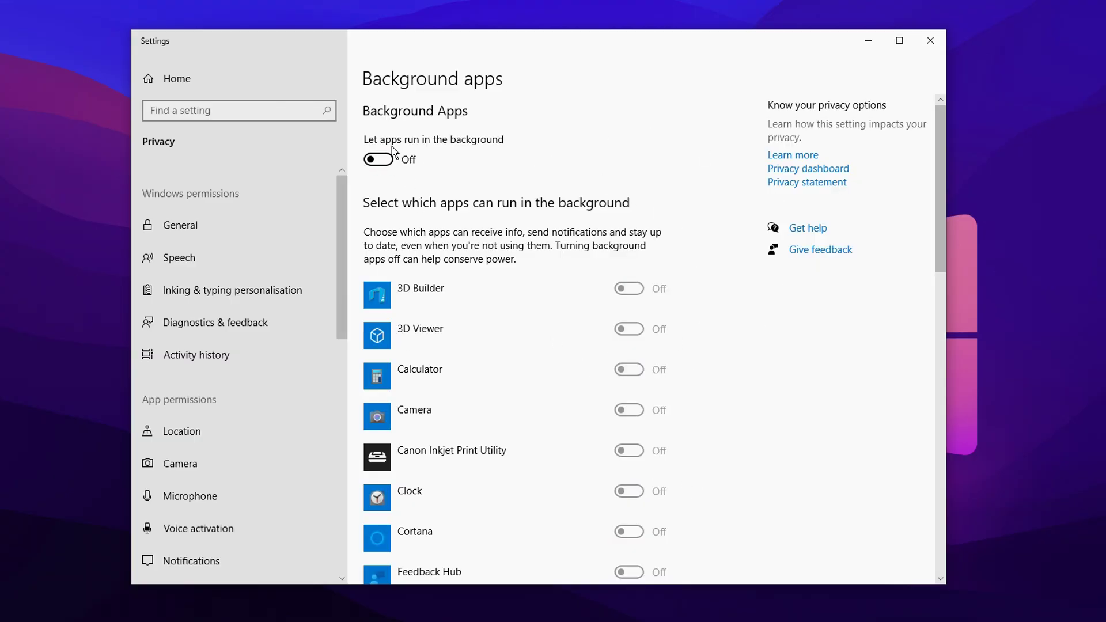
{"action": "scroll", "coordinate": [601, 314], "scroll_direction": "down", "scroll_amount": 5}
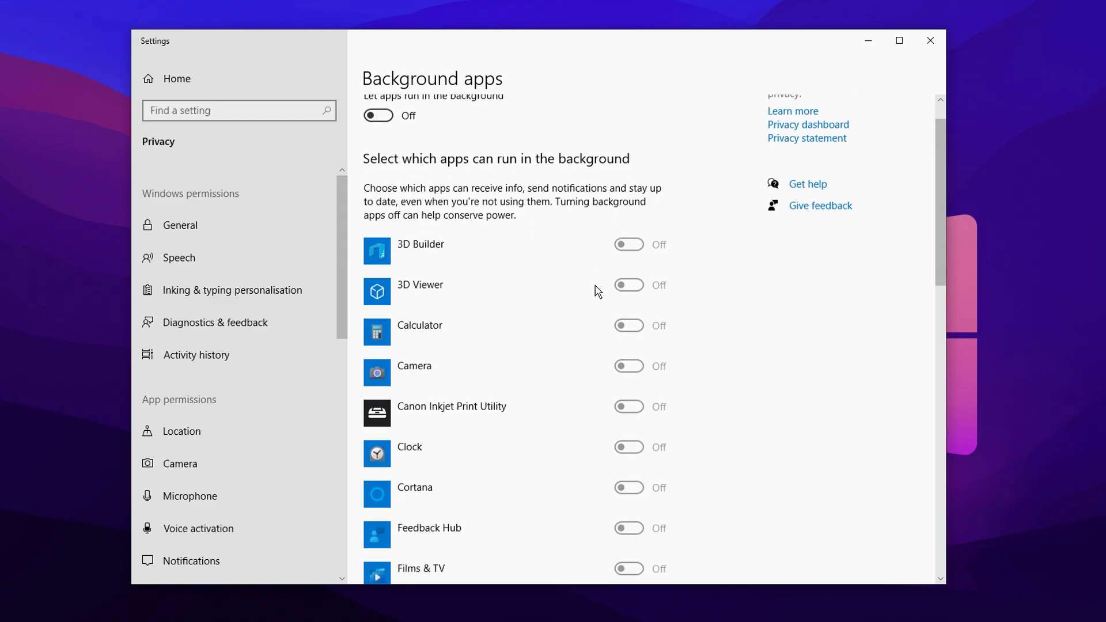
{"action": "scroll", "coordinate": [604, 255], "scroll_direction": "down", "scroll_amount": 6}
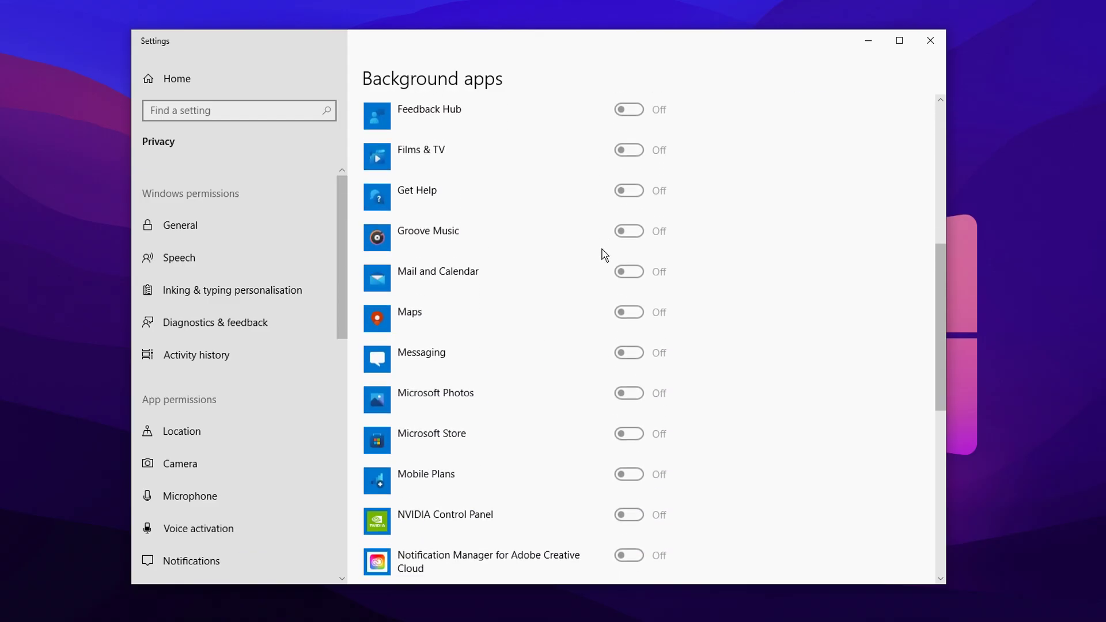
{"action": "scroll", "coordinate": [592, 266], "scroll_direction": "down", "scroll_amount": 4}
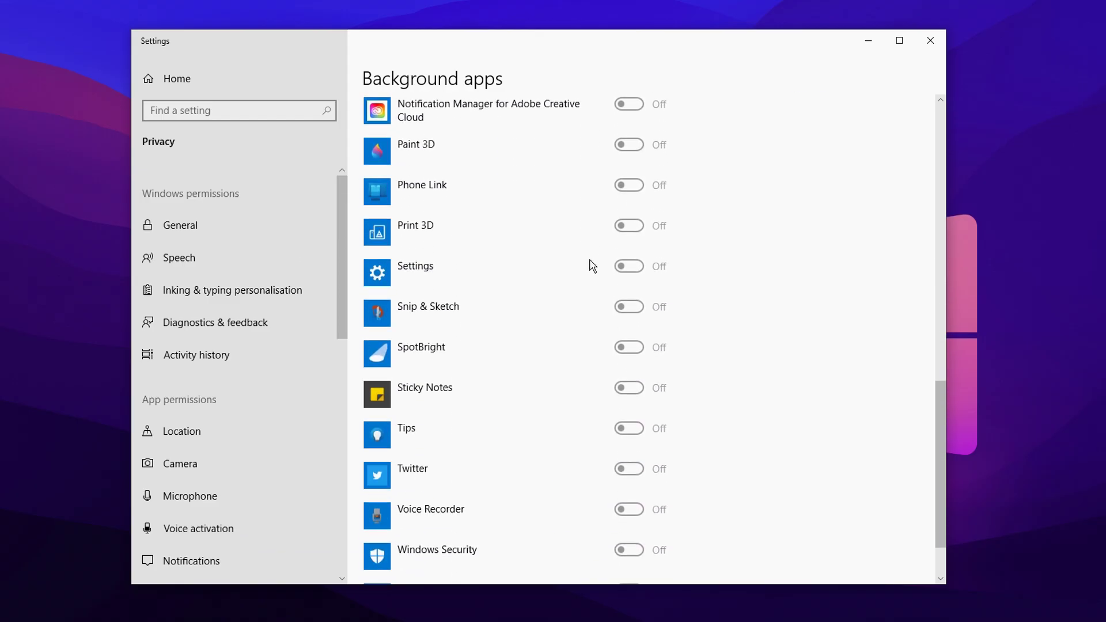
{"action": "scroll", "coordinate": [592, 261], "scroll_direction": "up", "scroll_amount": 15}
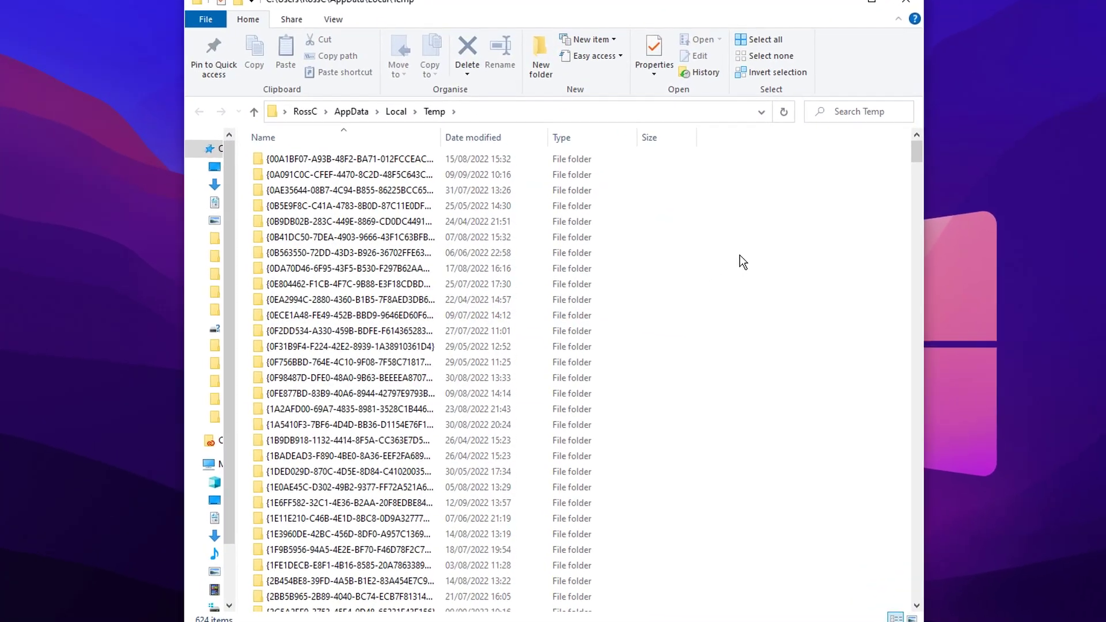
Open the C:\Windows\Temp folder with the Run command 'temp'.
{"action": "key", "text": "ctrl+a"}
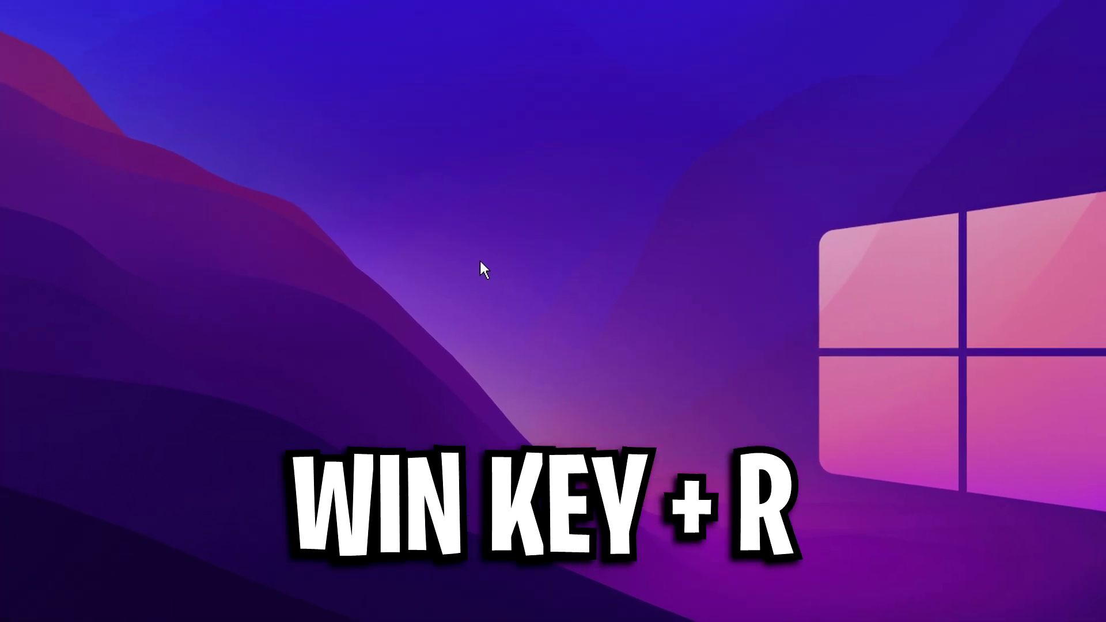
{"action": "key", "text": "super+r"}
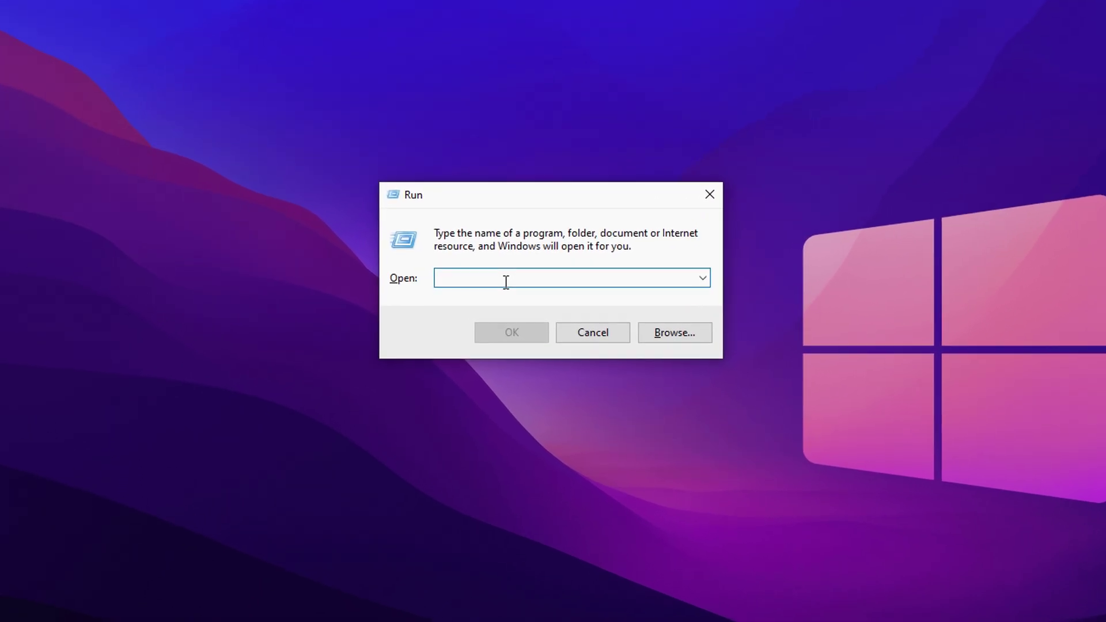
{"action": "type", "text": "temp"}
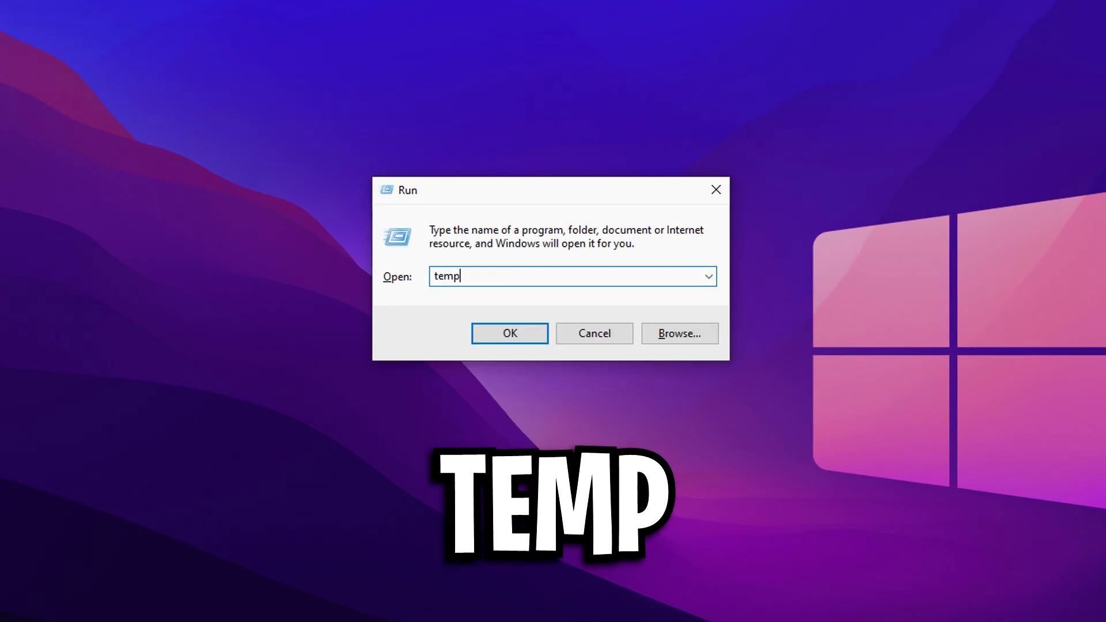
{"action": "left_click", "coordinate": [510, 333]}
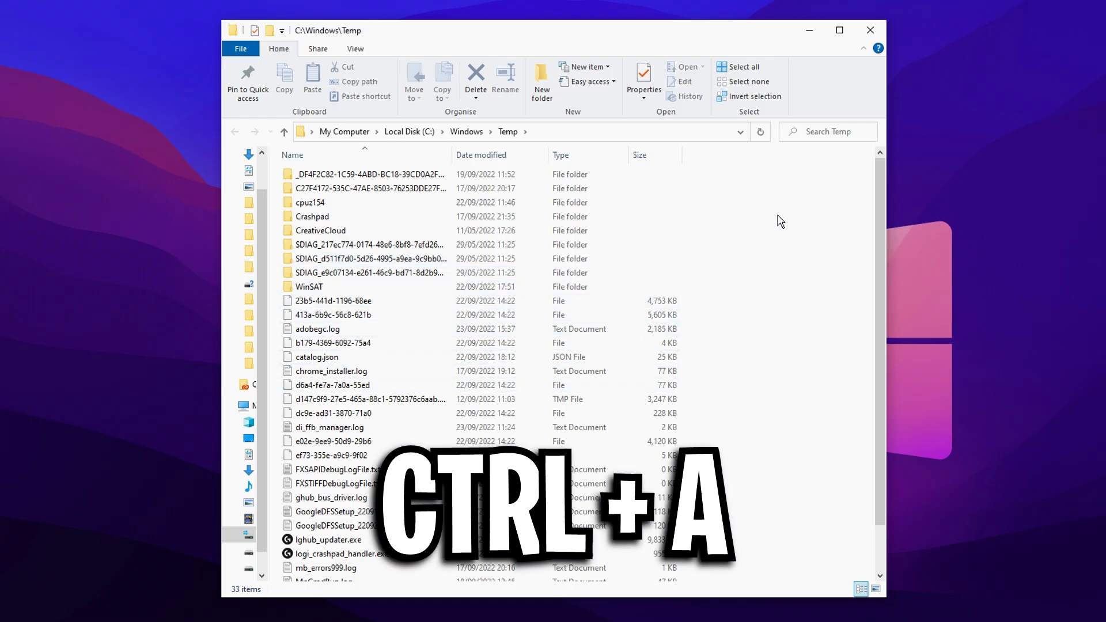
Recycle all 33 Temp items, skipping in-use ones, and close the window.
{"action": "key", "text": "ctrl+a"}
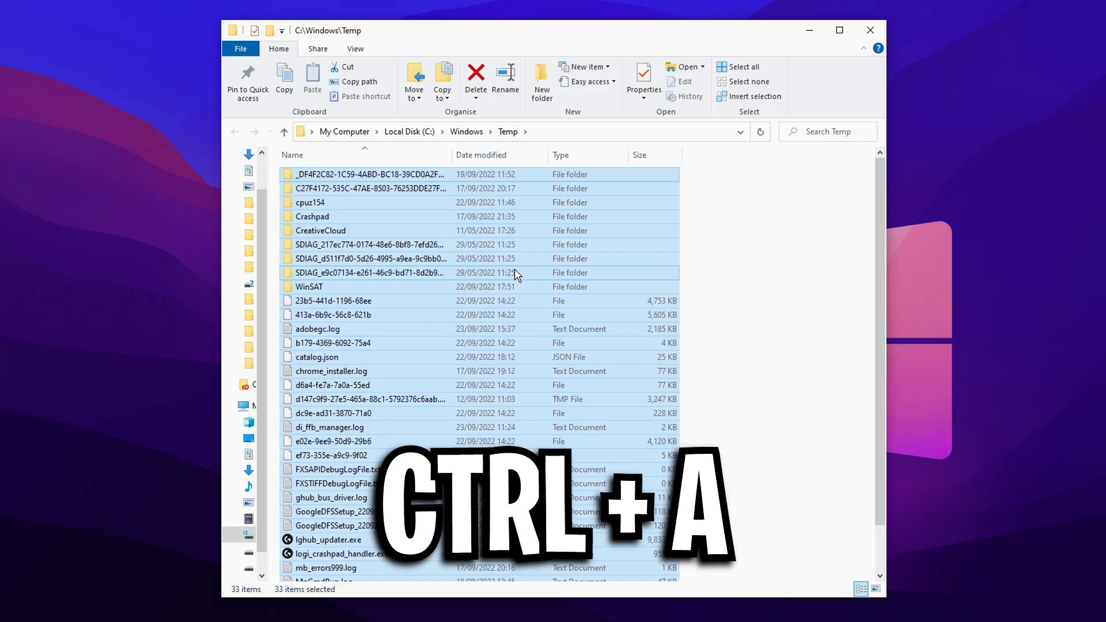
{"action": "key", "text": "Delete"}
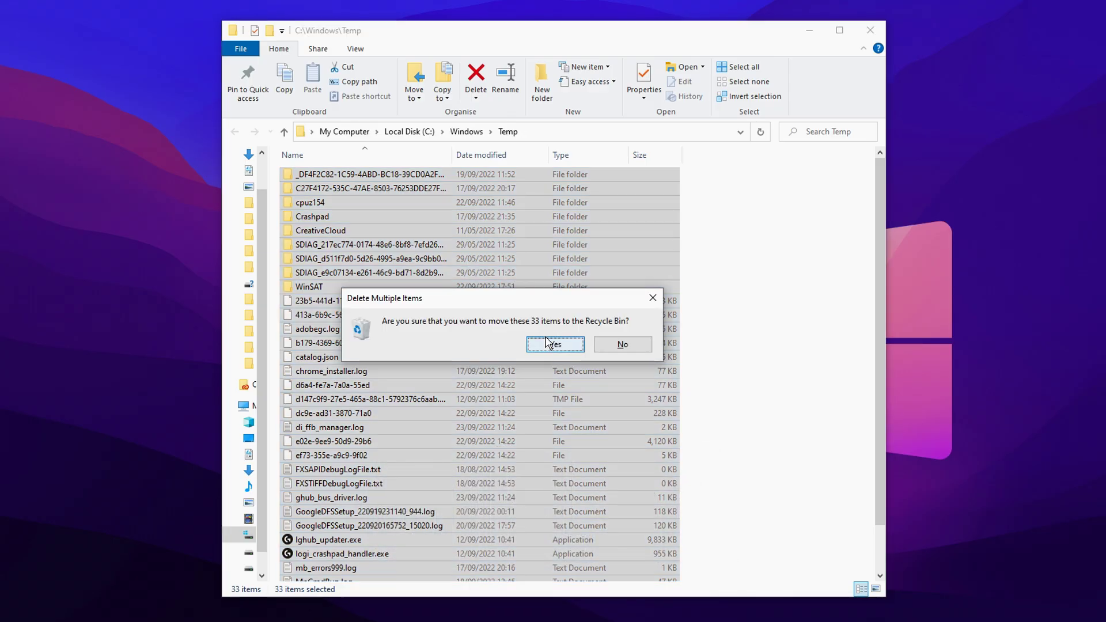
{"action": "left_click", "coordinate": [552, 344]}
{"action": "left_click", "coordinate": [478, 270]}
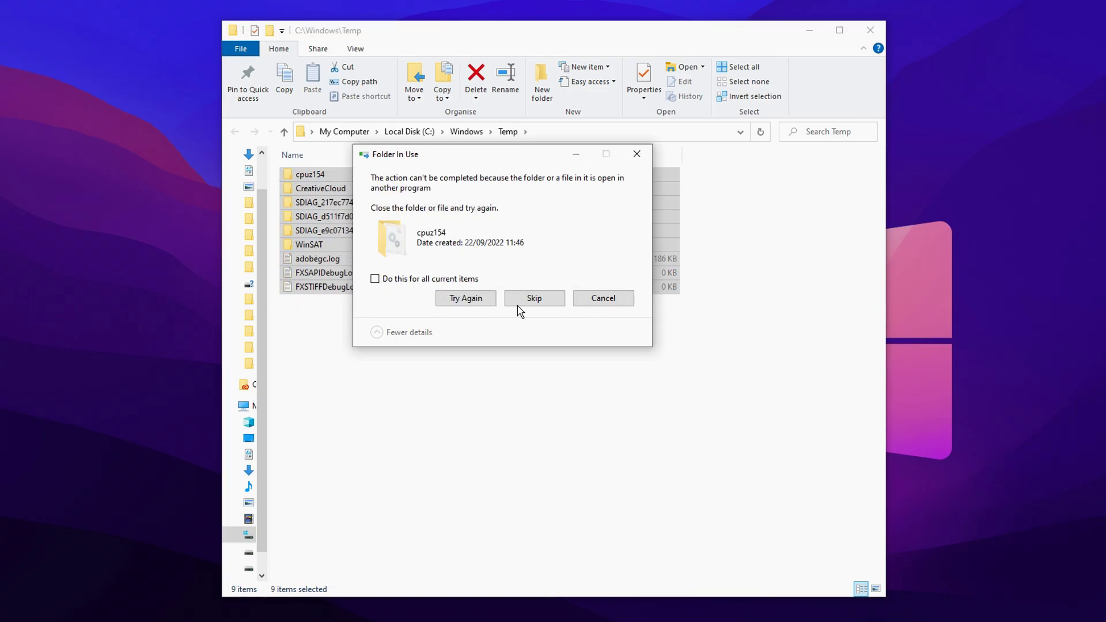
{"action": "left_click", "coordinate": [537, 299]}
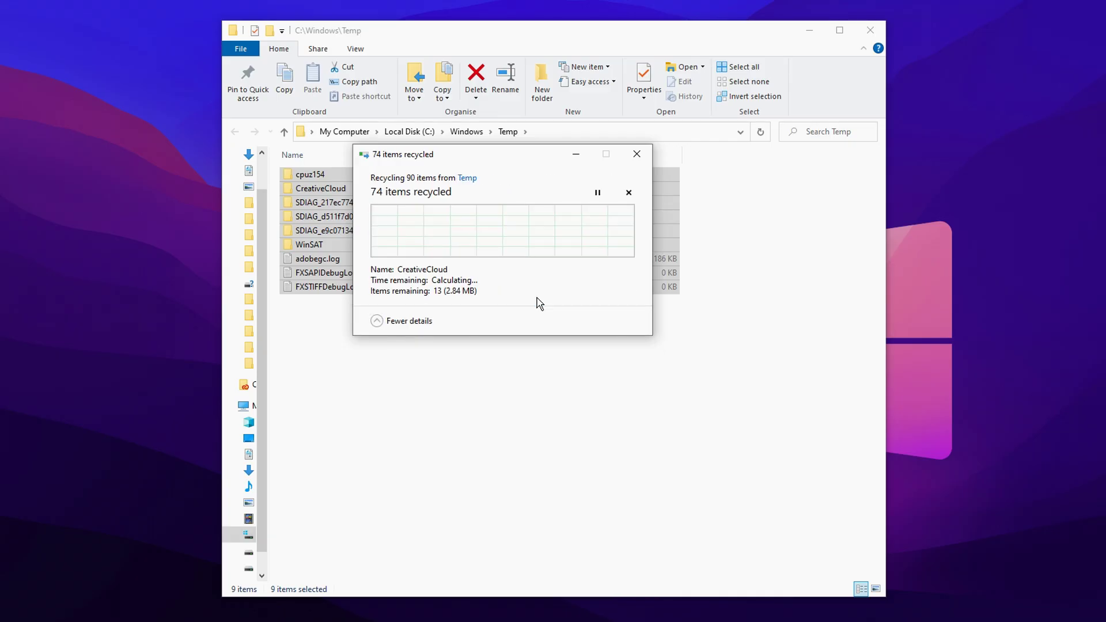
{"action": "left_click", "coordinate": [430, 279]}
{"action": "left_click", "coordinate": [544, 298]}
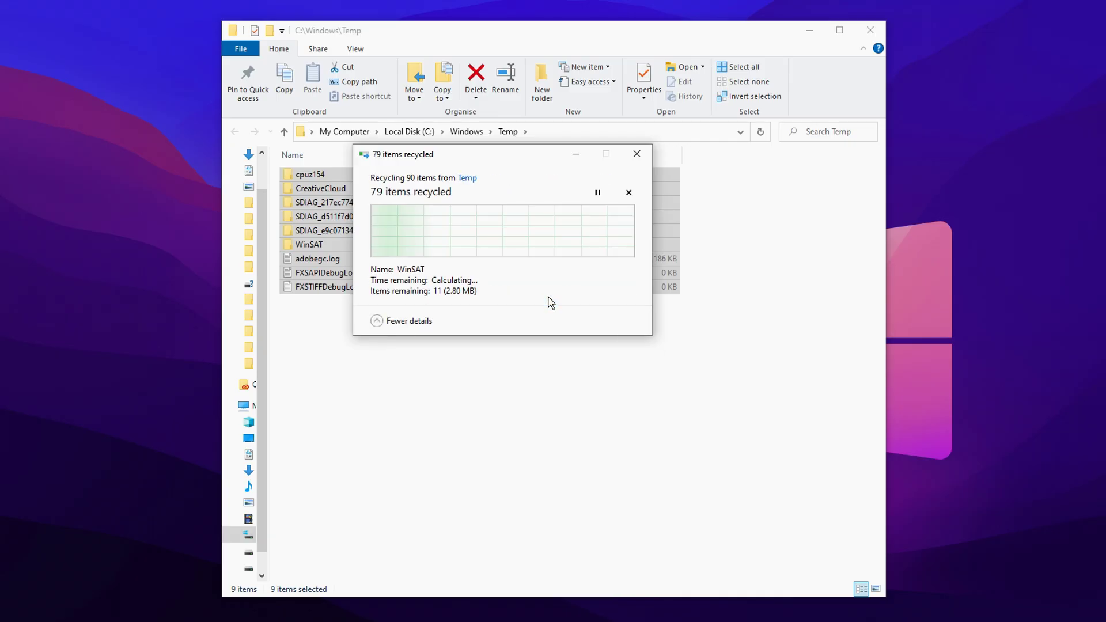
{"action": "left_click", "coordinate": [871, 30]}
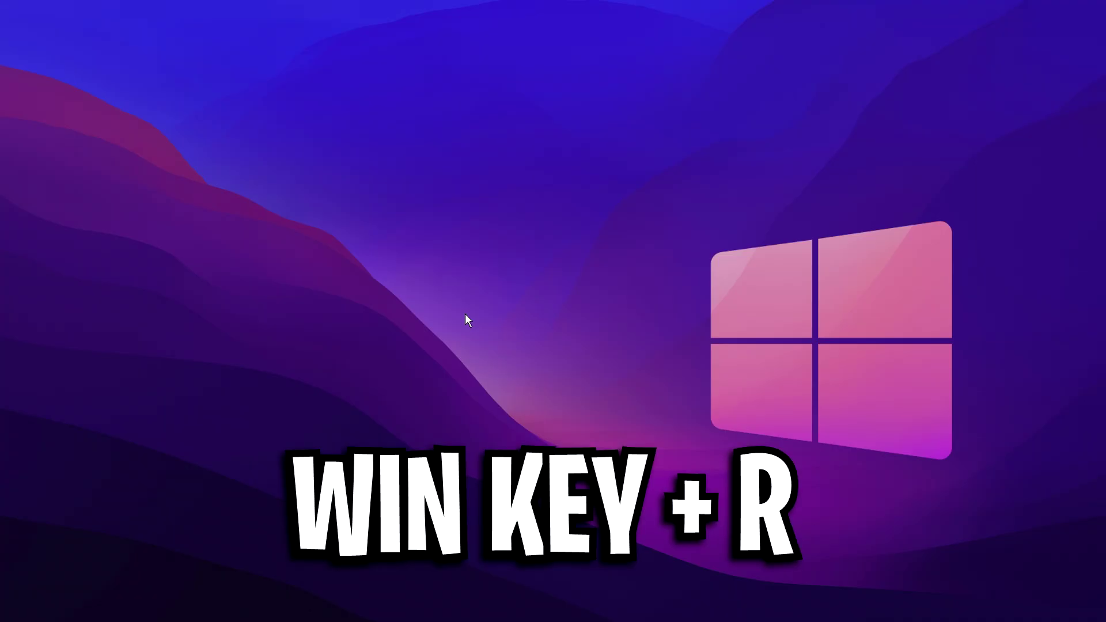
Open %temp% and delete all 624 temporary items, then close the window.
{"action": "key", "text": "super+r"}
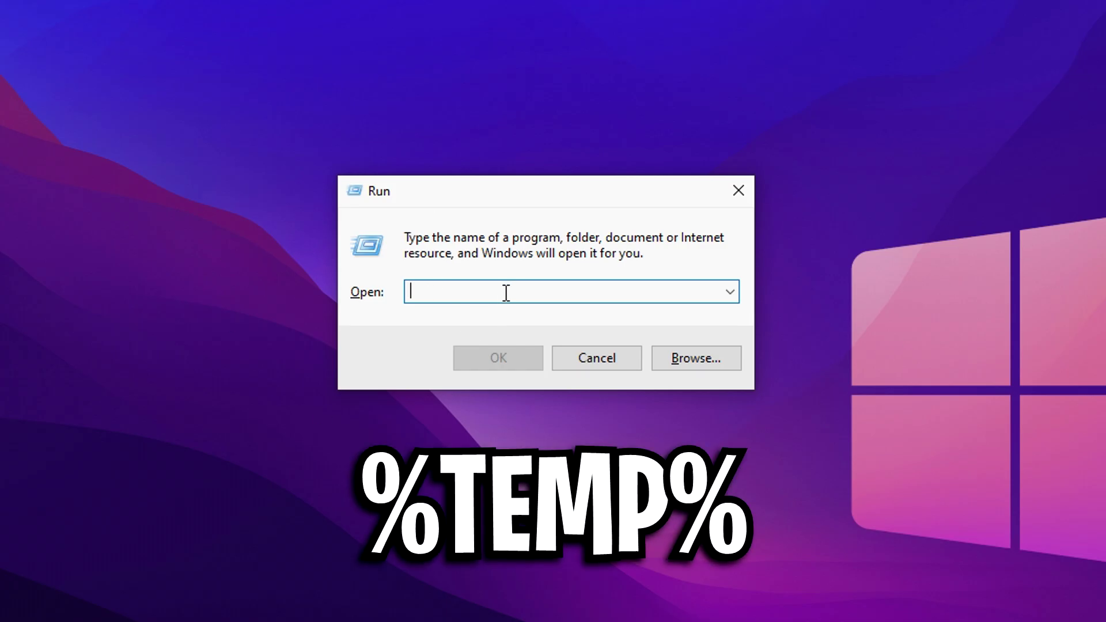
{"action": "type", "text": "%"}
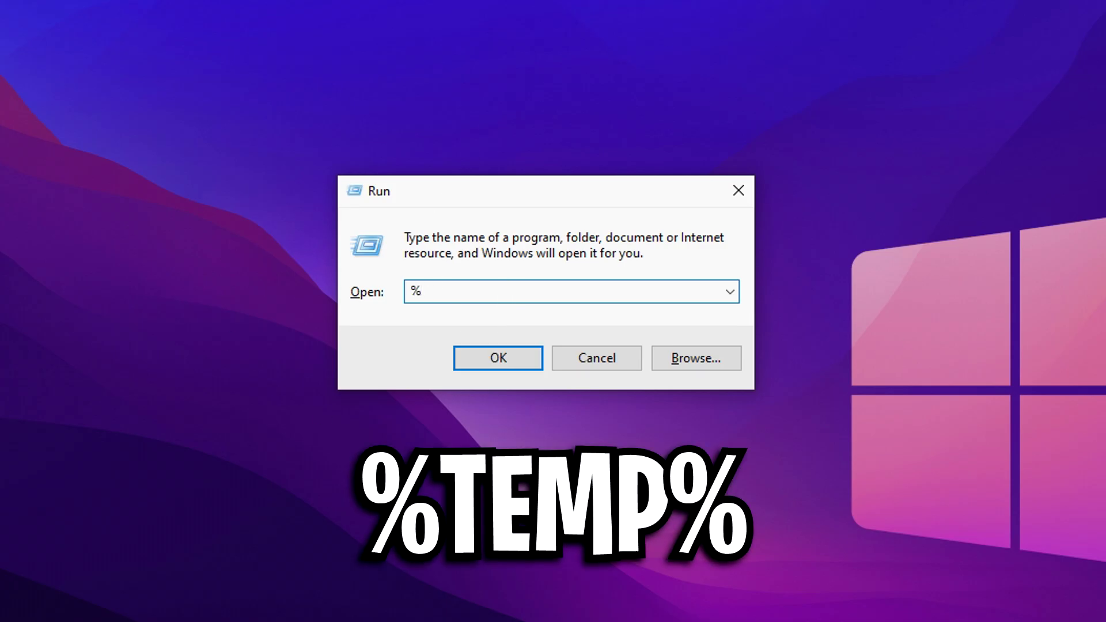
{"action": "type", "text": "temp%"}
{"action": "key", "text": "Return"}
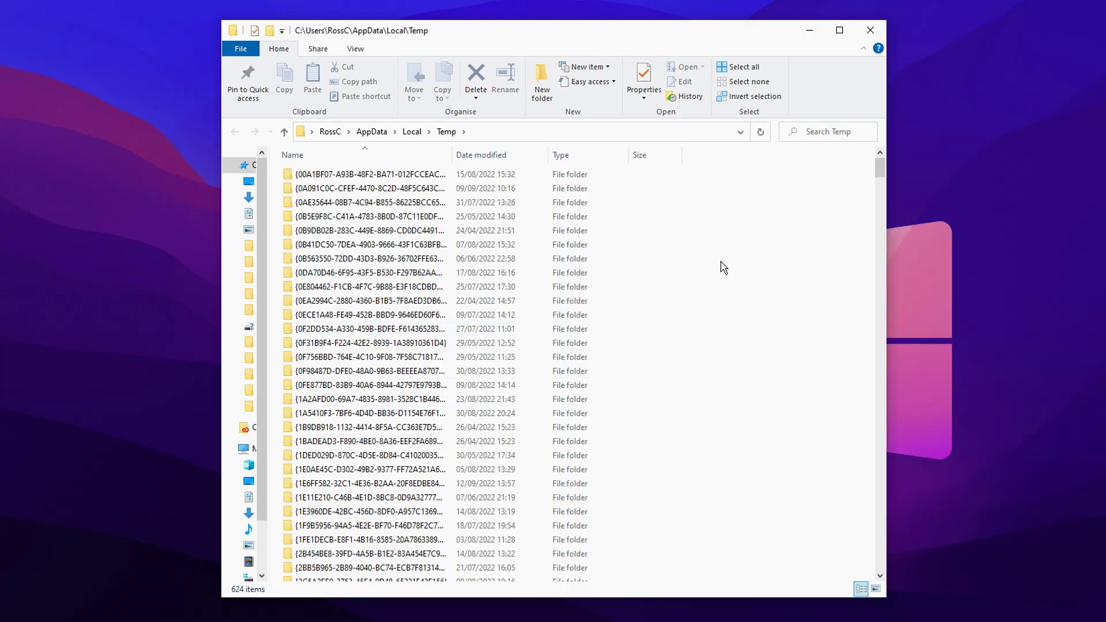
{"action": "key", "text": "ctrl+a"}
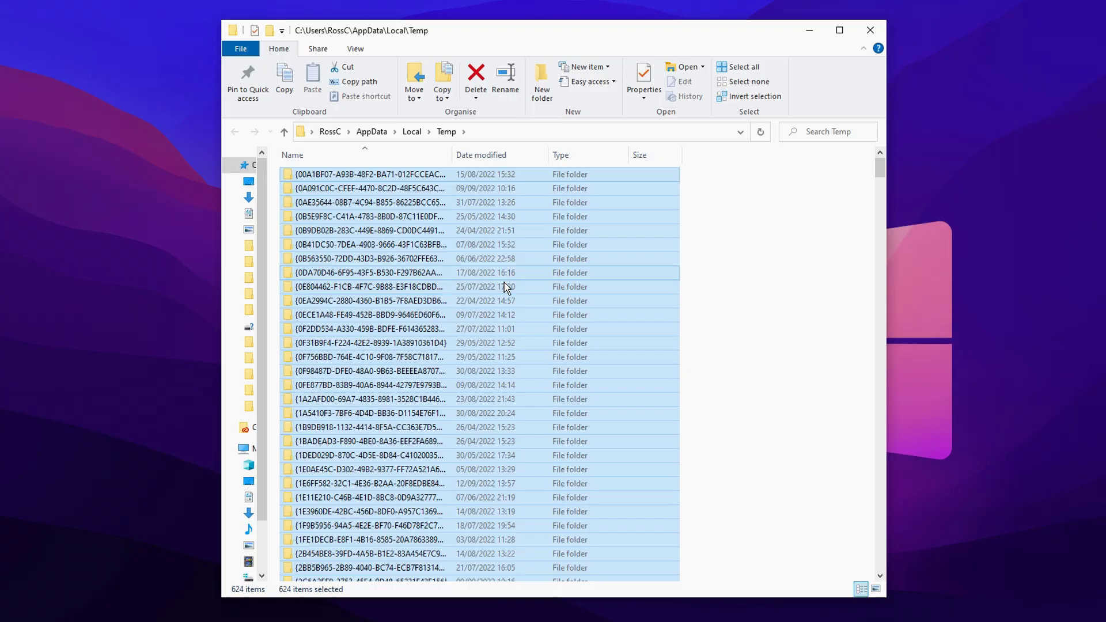
{"action": "key", "text": "Delete"}
{"action": "left_click", "coordinate": [813, 30]}
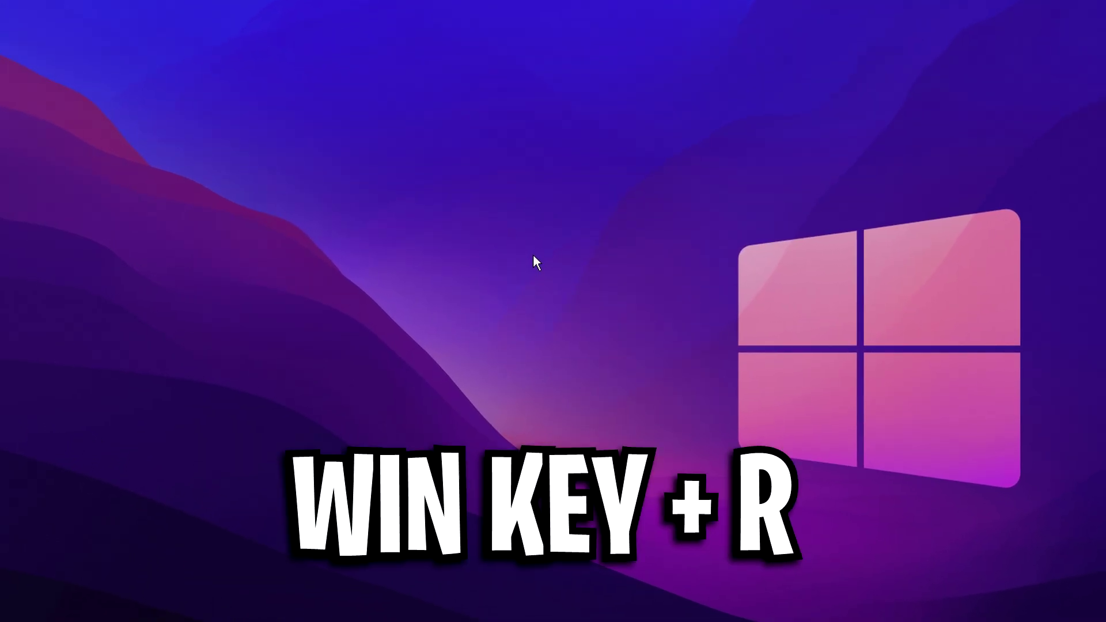
Recycle the 204 Prefetch files, skipping all files still in use.
{"action": "key", "text": "super+r"}
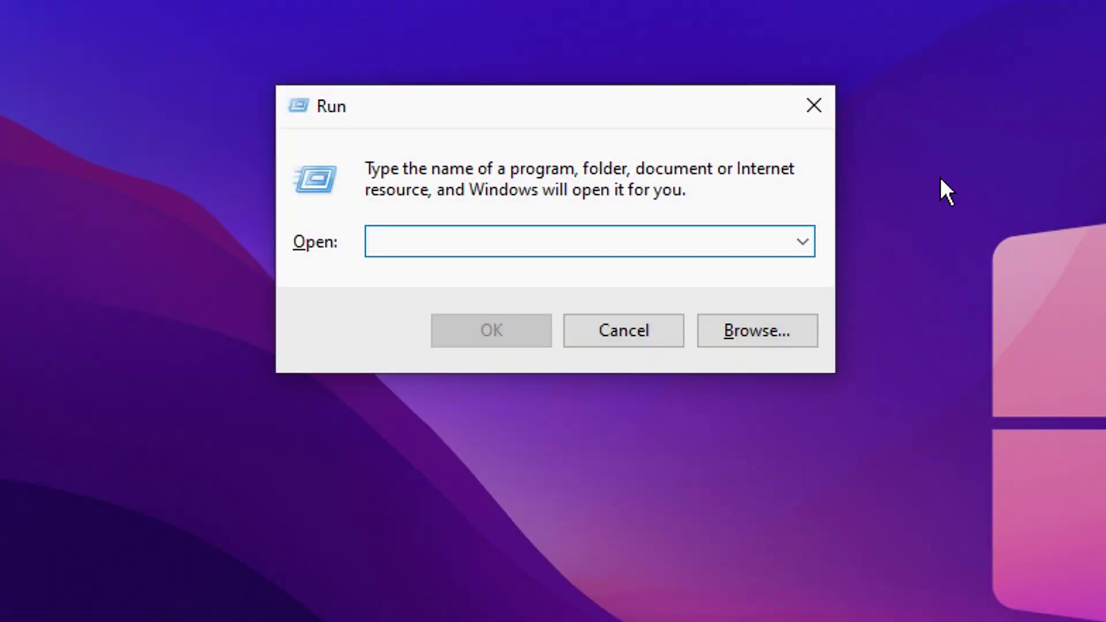
{"action": "type", "text": "Prefetch"}
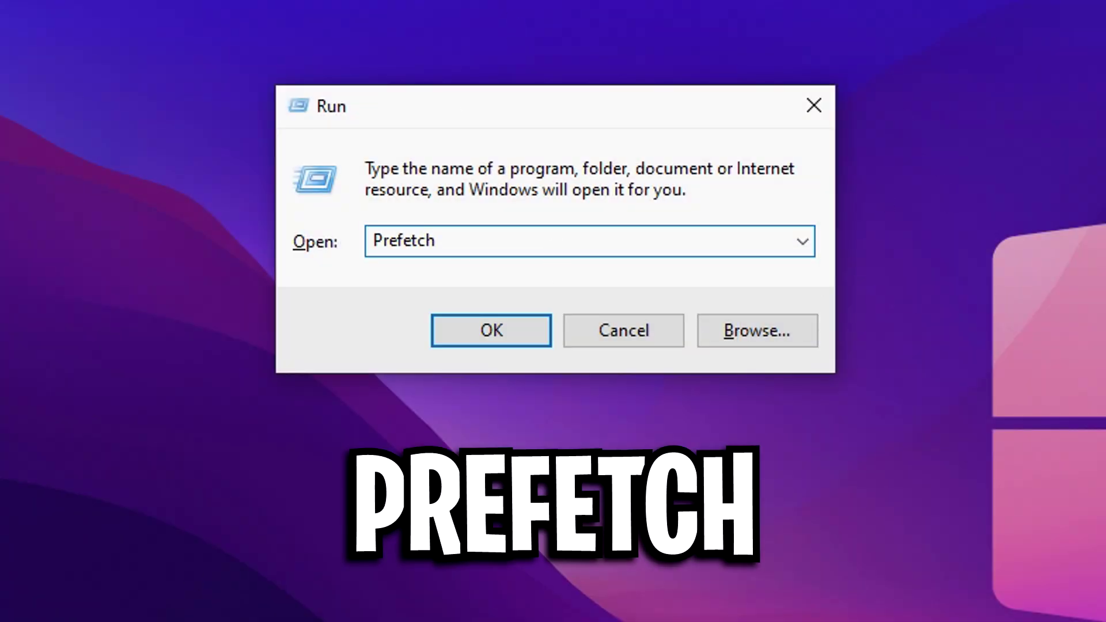
{"action": "key", "text": "Return"}
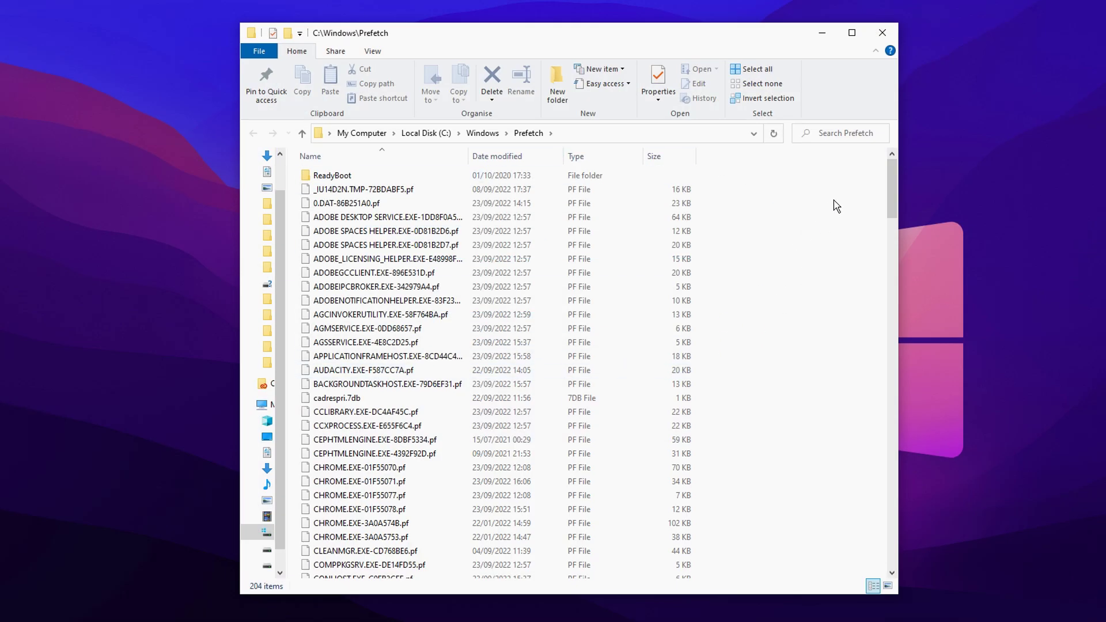
{"action": "key", "text": "ctrl+a"}
{"action": "key", "text": "Delete"}
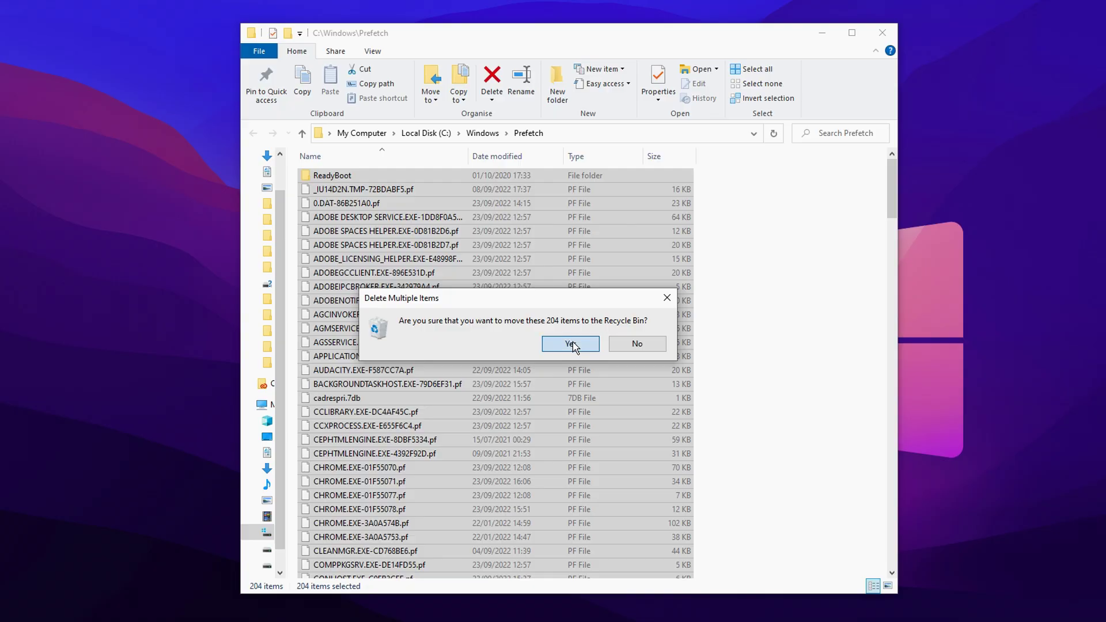
{"action": "left_click", "coordinate": [576, 341]}
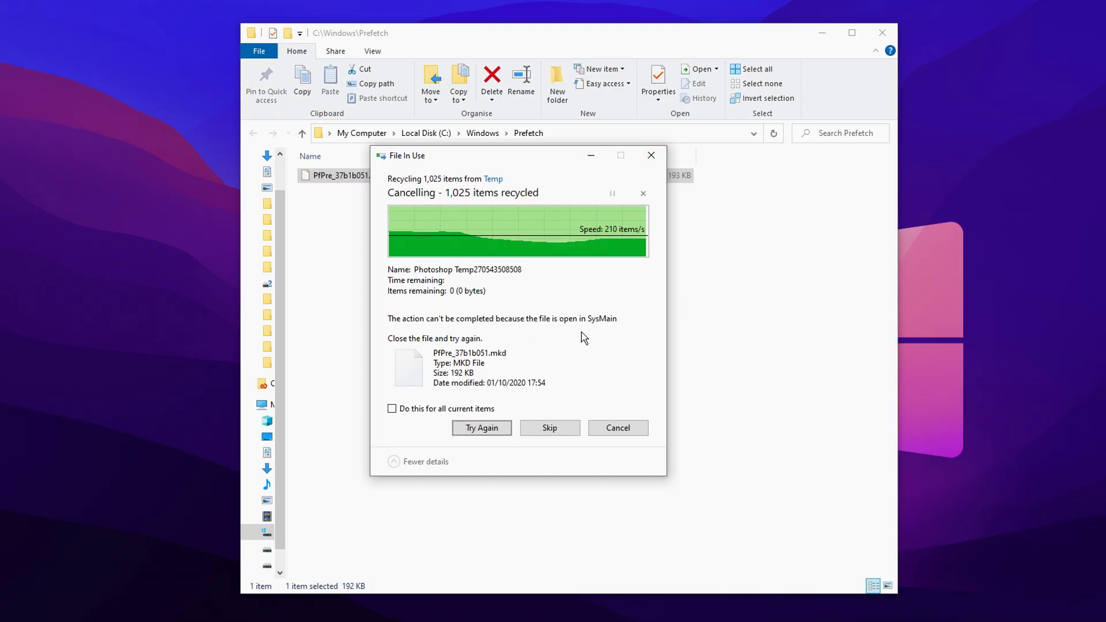
{"action": "left_click", "coordinate": [431, 411]}
{"action": "left_click", "coordinate": [550, 428]}
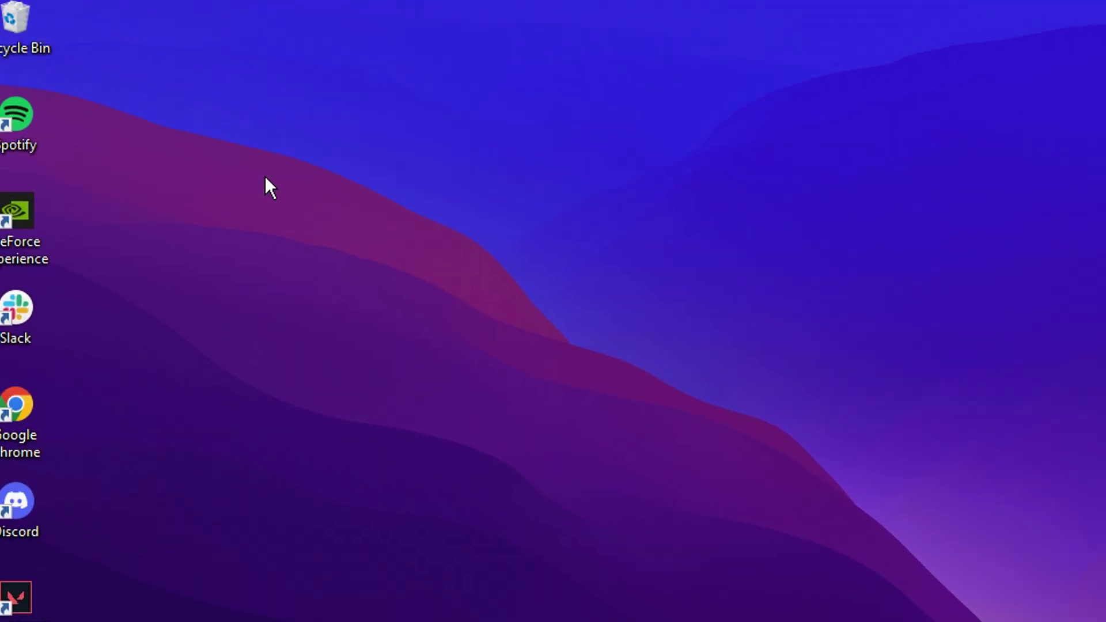
Permanently delete all 764 items from the Recycle Bin.
{"action": "double_click", "coordinate": [38, 34]}
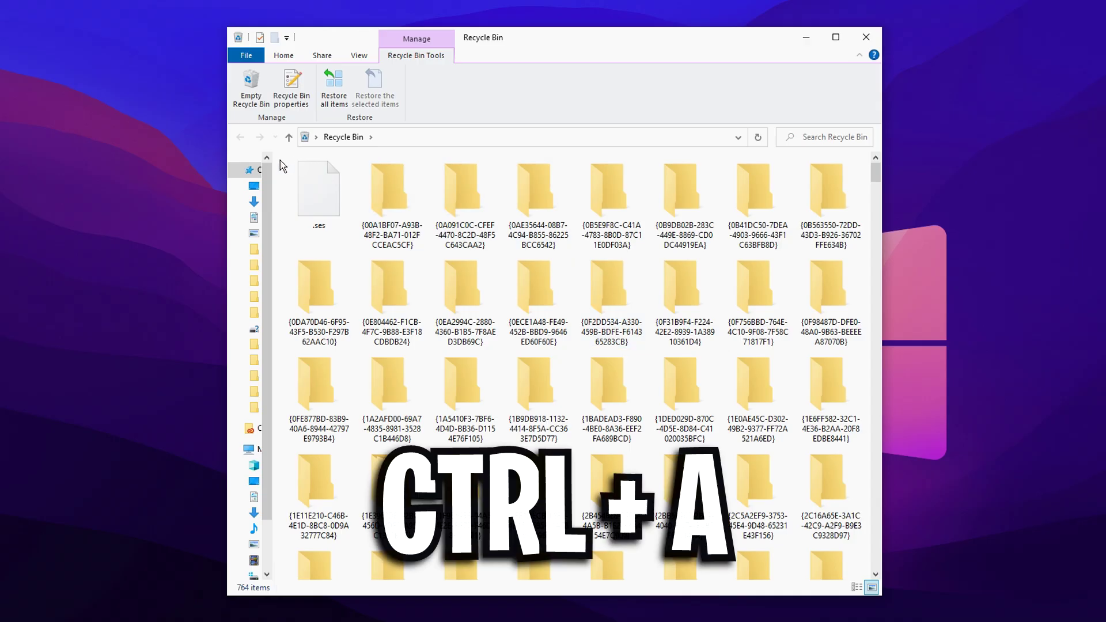
{"action": "key", "text": "ctrl+a"}
{"action": "key", "text": "Delete"}
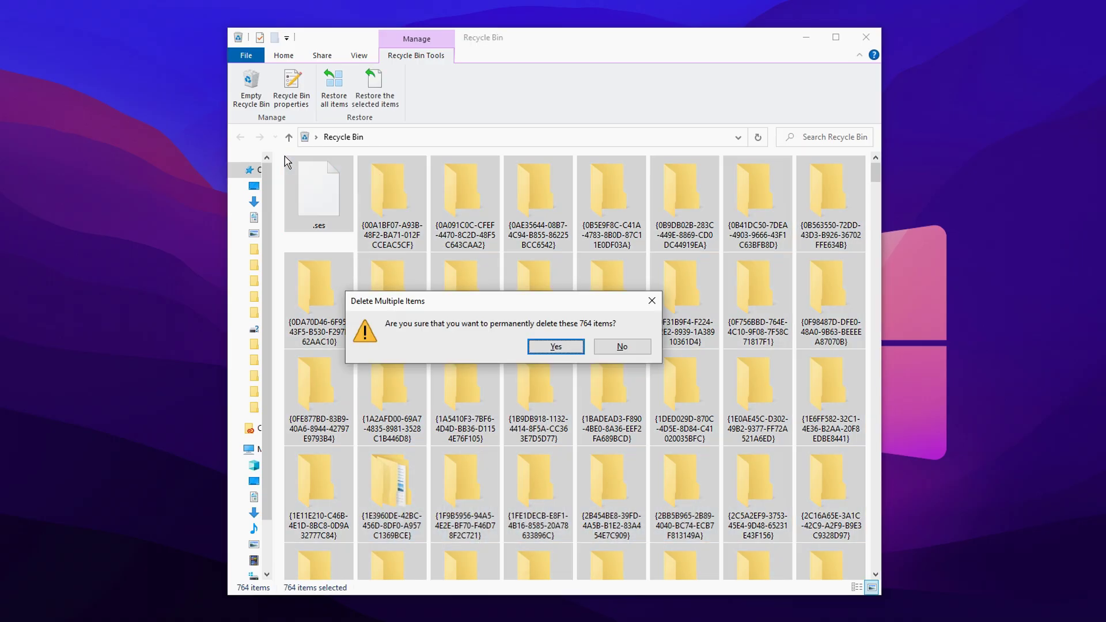
{"action": "left_click", "coordinate": [548, 341]}
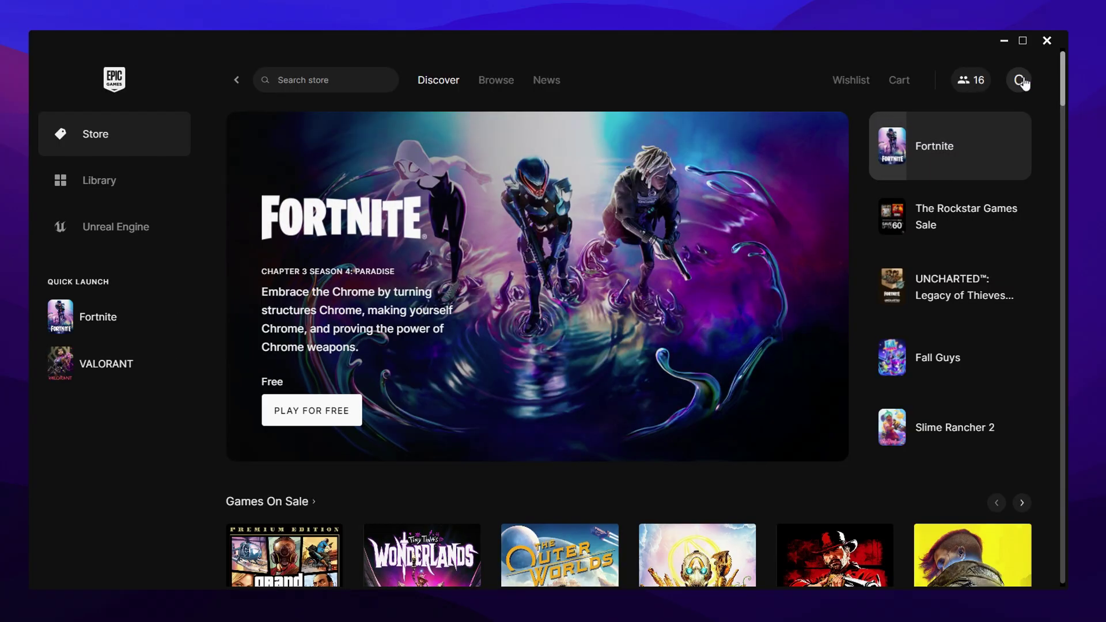
Open the launcher Settings and expand Fortnite's game options under Manage Games.
{"action": "left_click", "coordinate": [1020, 81]}
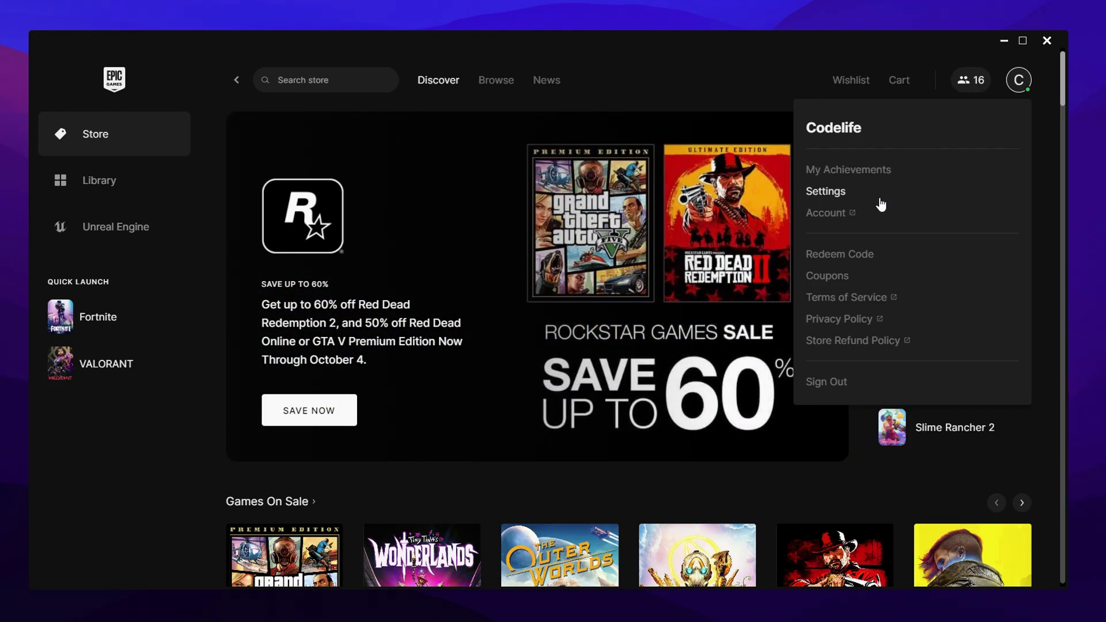
{"action": "left_click", "coordinate": [818, 195]}
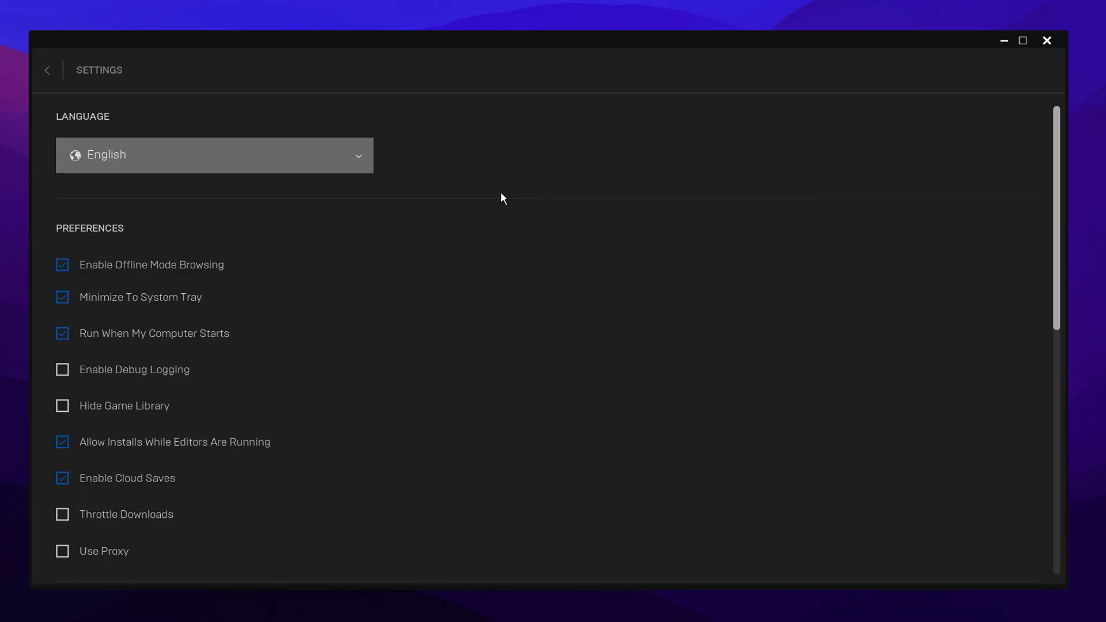
{"action": "scroll", "coordinate": [502, 198], "scroll_direction": "down", "scroll_amount": 10}
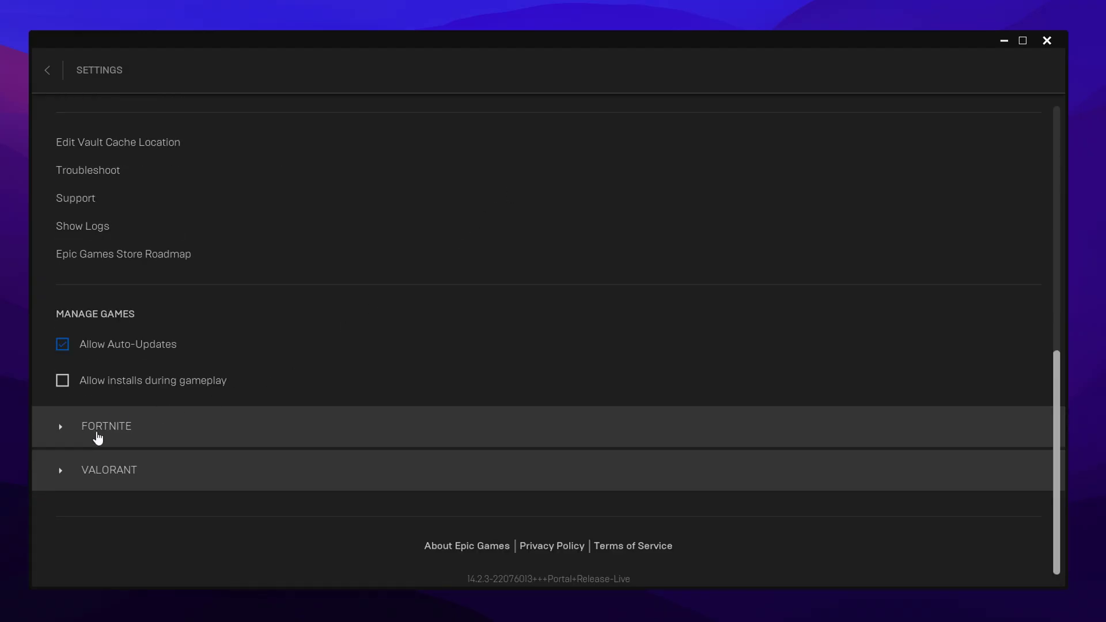
{"action": "left_click", "coordinate": [89, 434]}
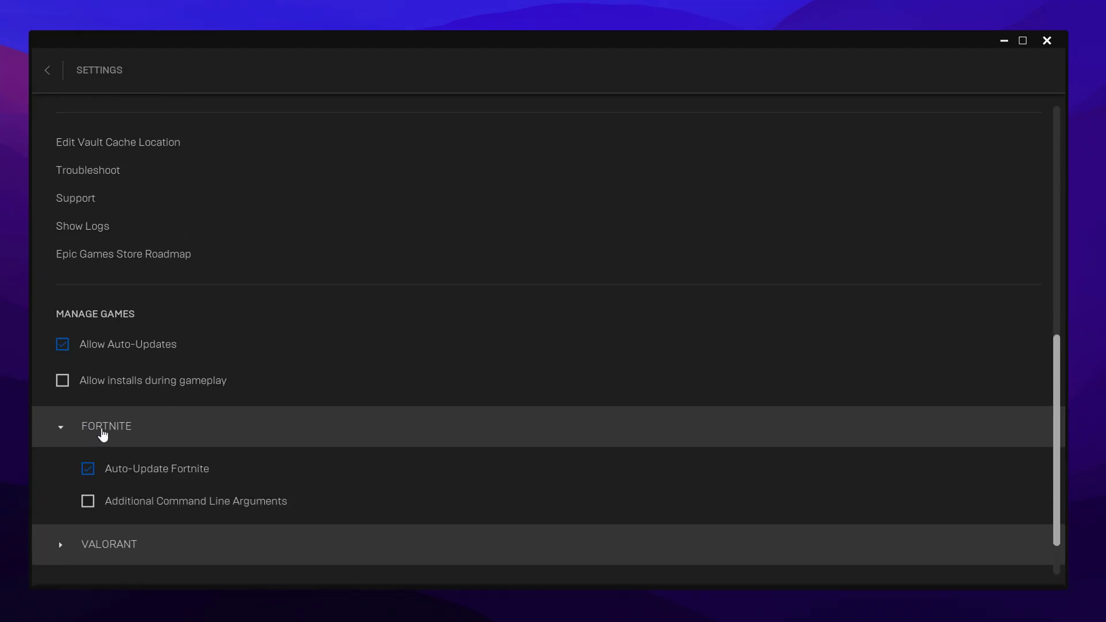
{"action": "scroll", "coordinate": [233, 419], "scroll_direction": "down", "scroll_amount": 2}
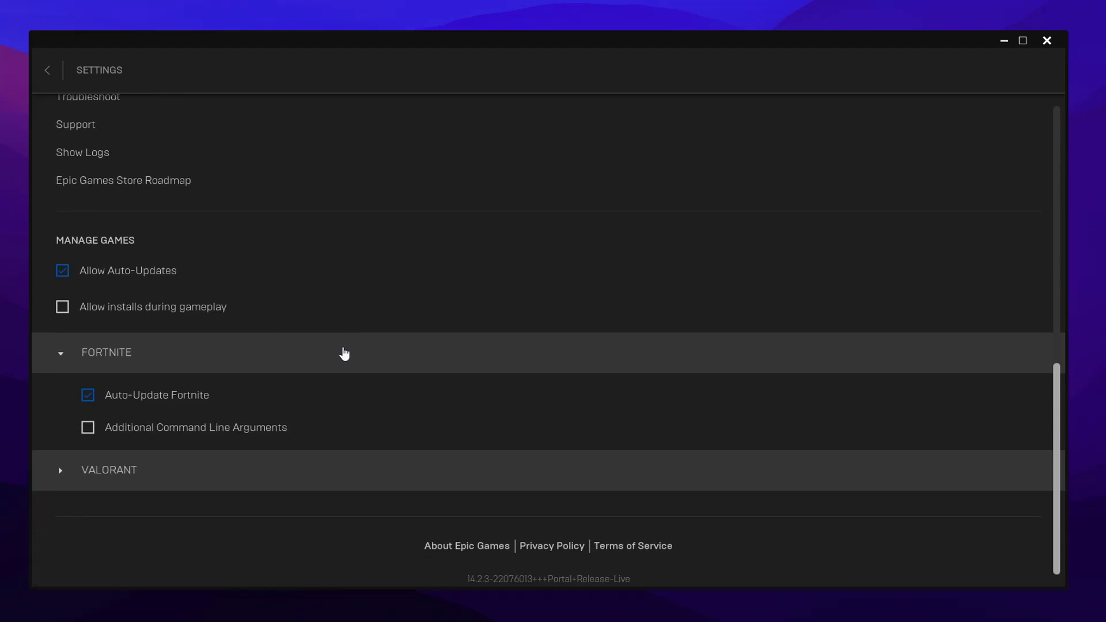
Enable Additional Command Line Arguments for Fortnite and enter -d3d12.
{"action": "left_click", "coordinate": [87, 427]}
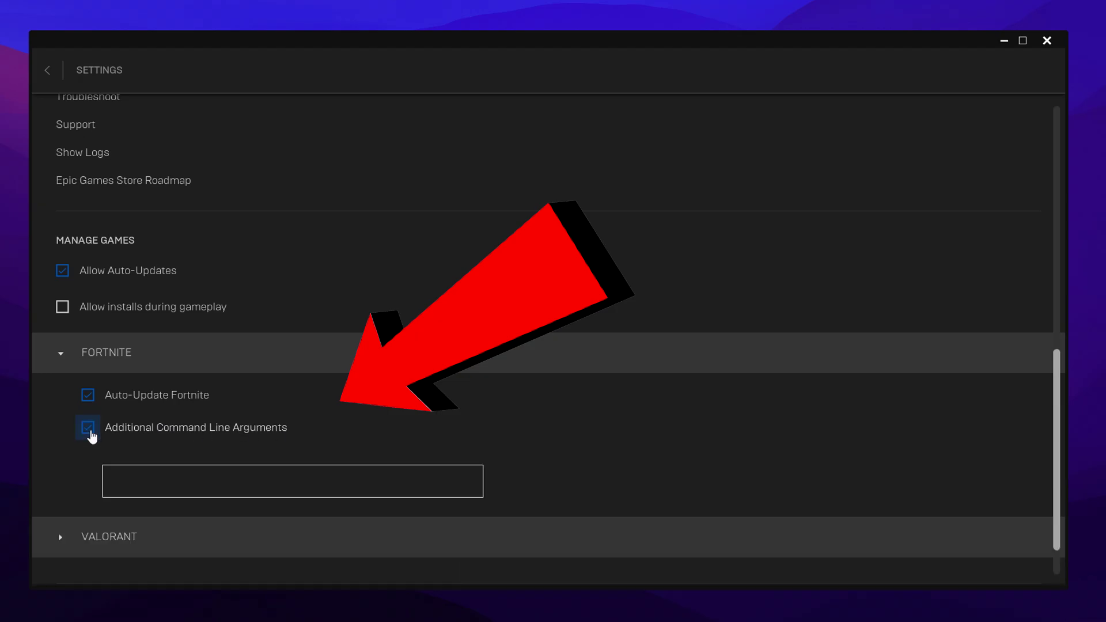
{"action": "scroll", "coordinate": [192, 405], "scroll_direction": "down", "scroll_amount": 1}
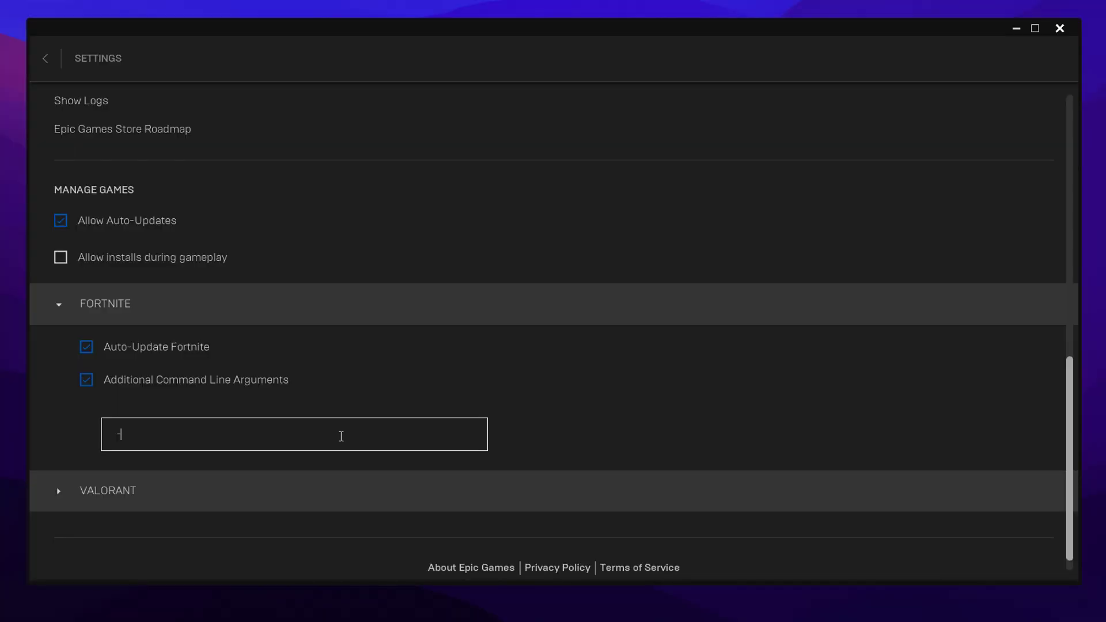
{"action": "type", "text": "d3d11"}
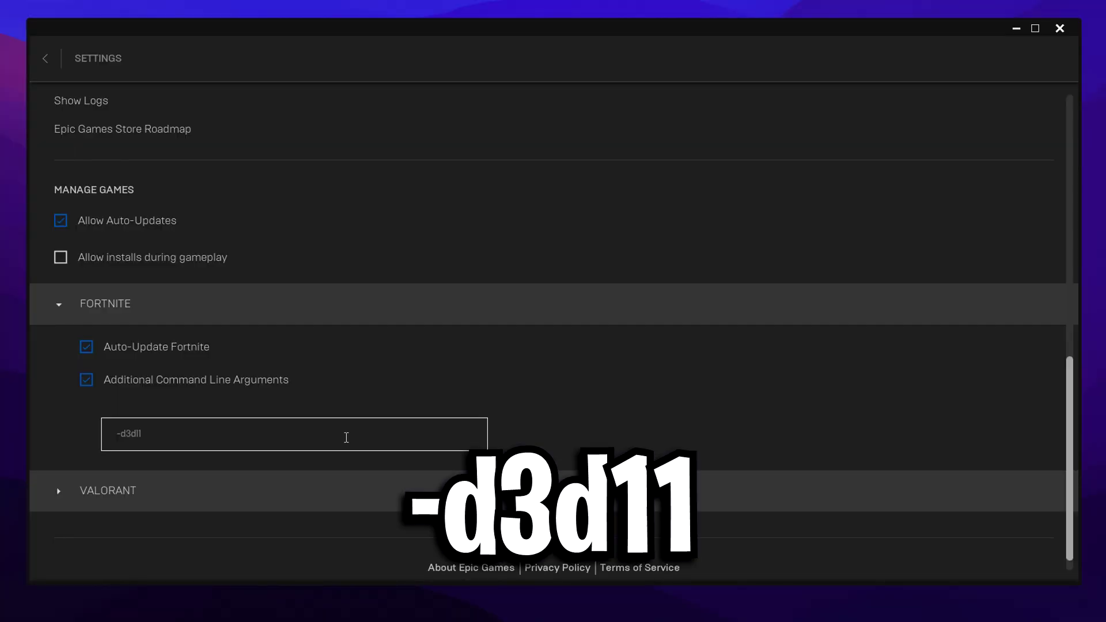
{"action": "left_click_drag", "start_coordinate": [346, 438], "coordinate": [51, 434]}
{"action": "left_click", "coordinate": [222, 431]}
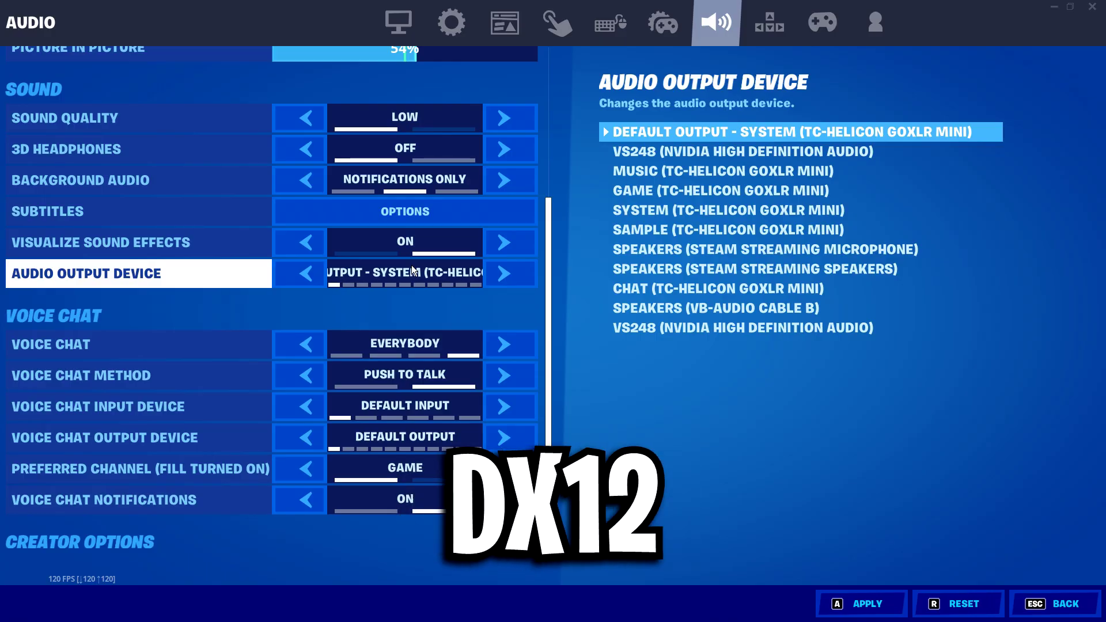
{"action": "left_click", "coordinate": [762, 25]}
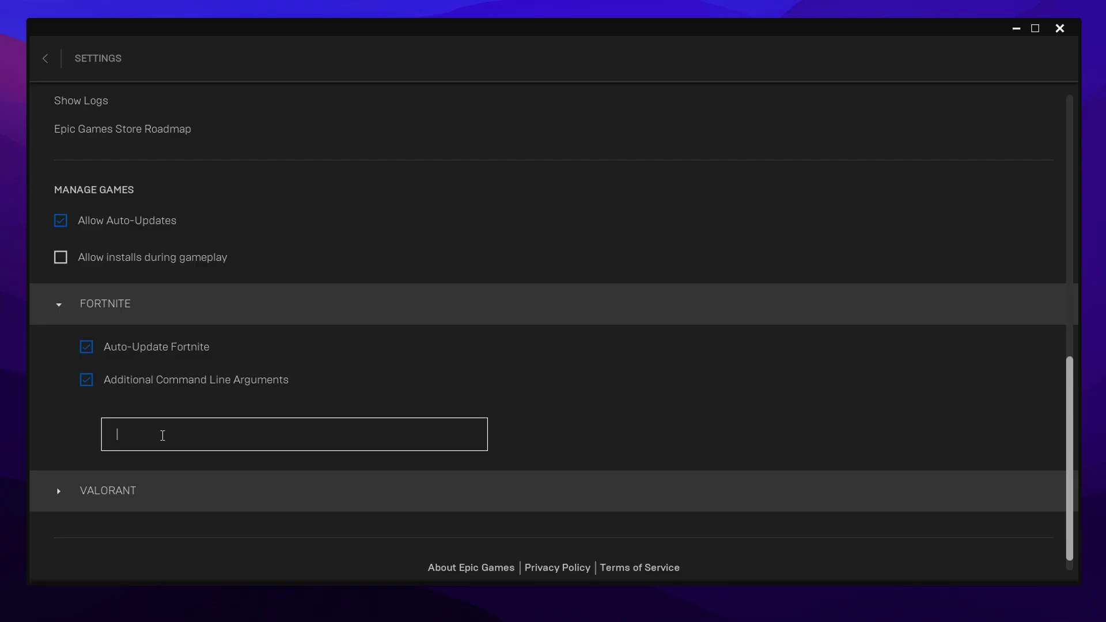
{"action": "left_click", "coordinate": [162, 436]}
{"action": "type", "text": "-d"}
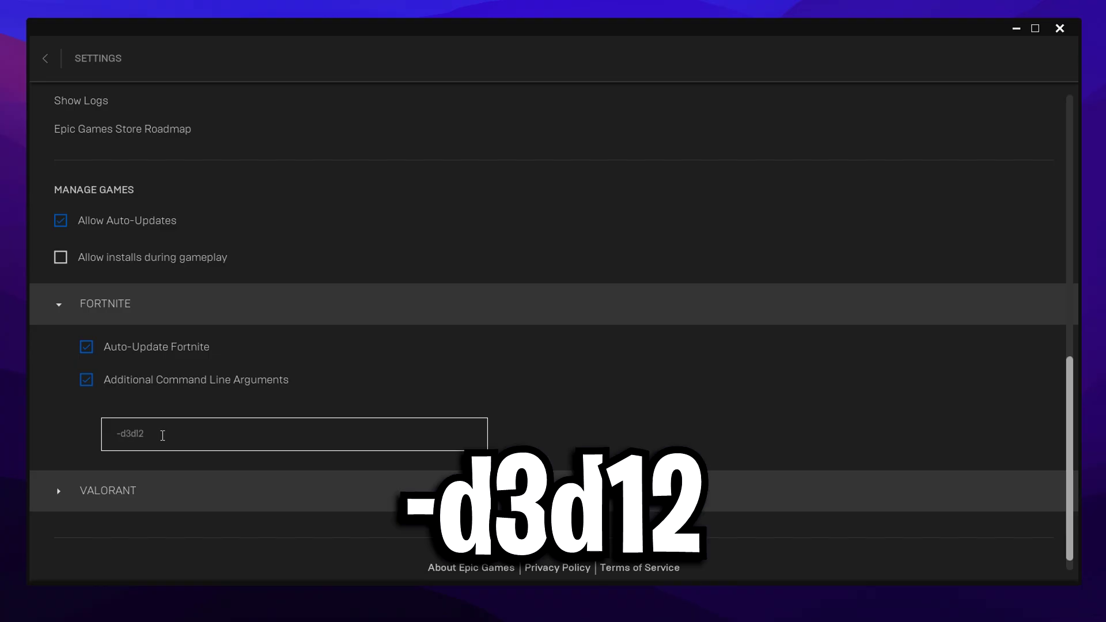
{"action": "type", "text": "3d12"}
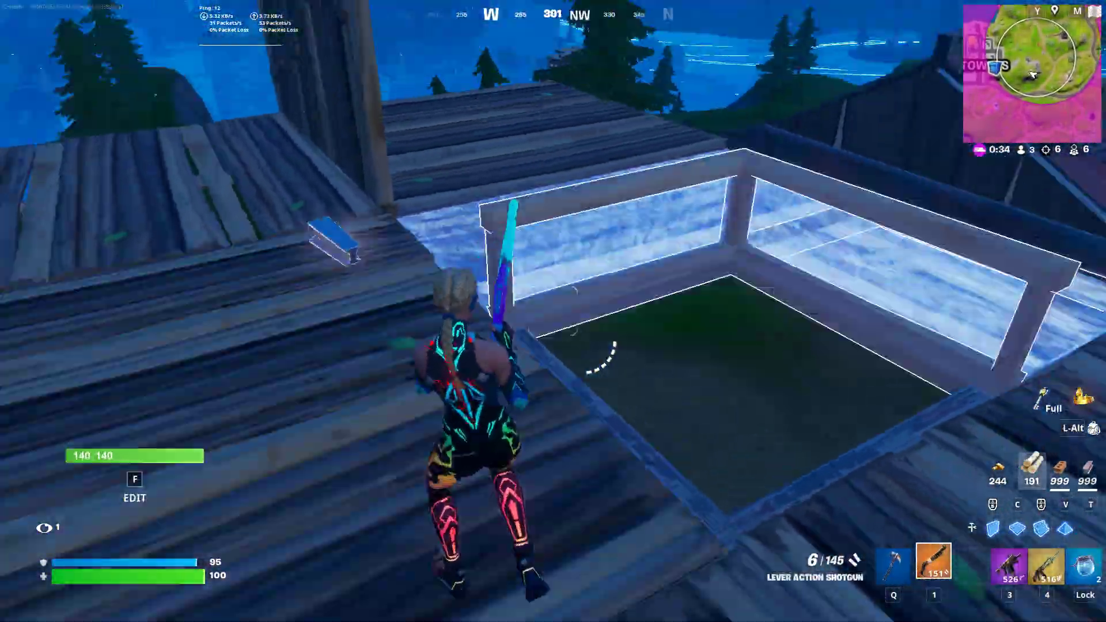
Run across the rooftop, jump off the edge, and swap between Burst Rifle and Lever Action Shotgun.
{"action": "key", "text": "g"}
{"action": "key", "text": "w"}
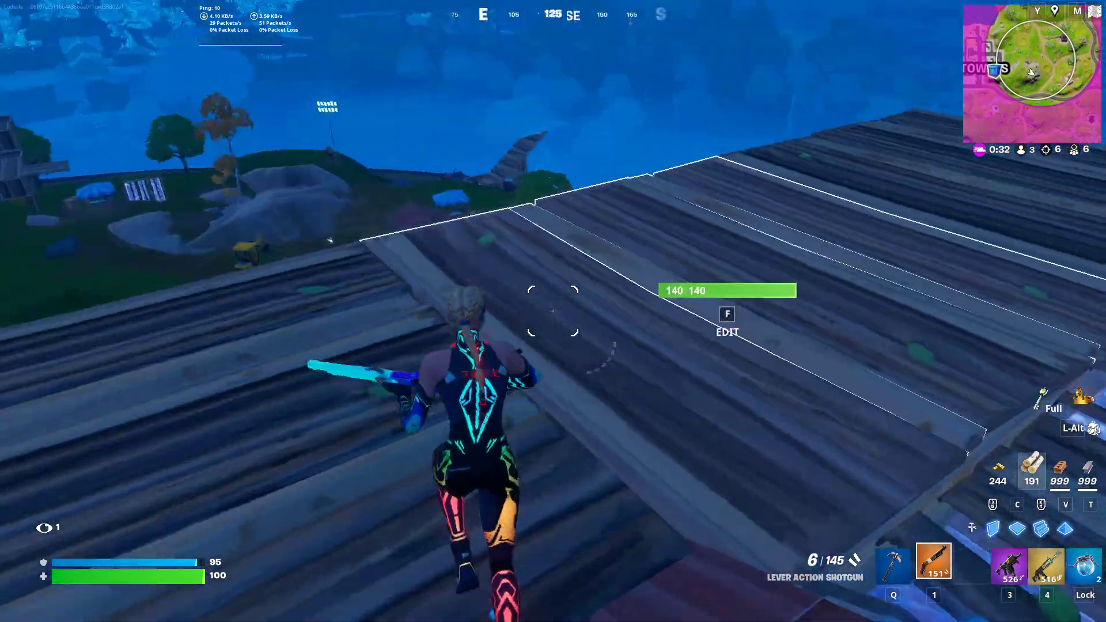
{"action": "key", "text": "space"}
{"action": "key", "text": "4"}
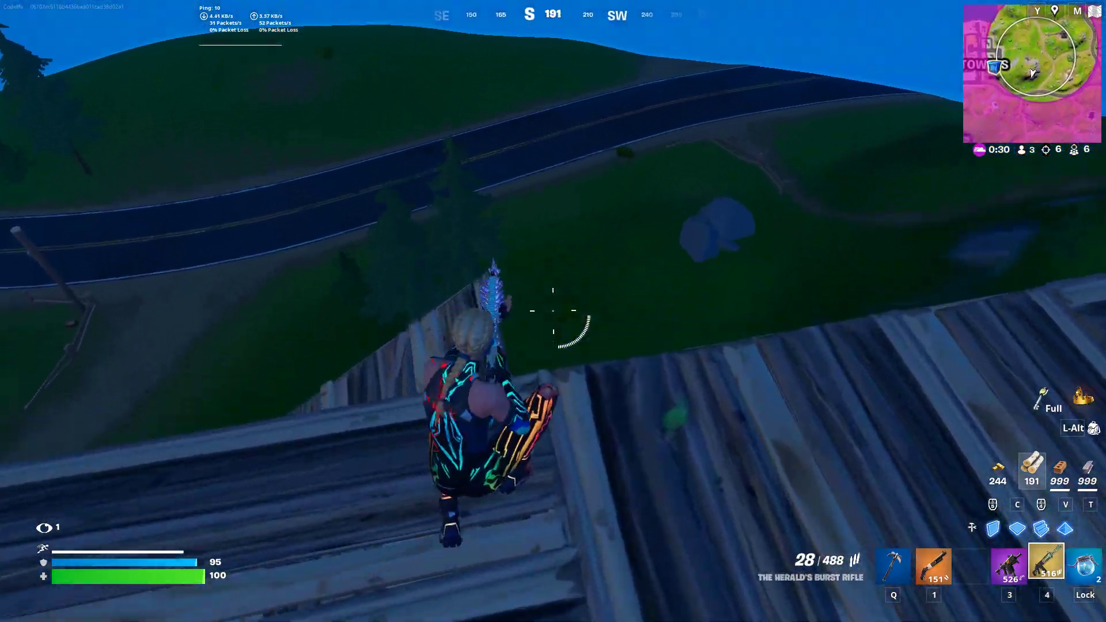
{"action": "key", "text": "1"}
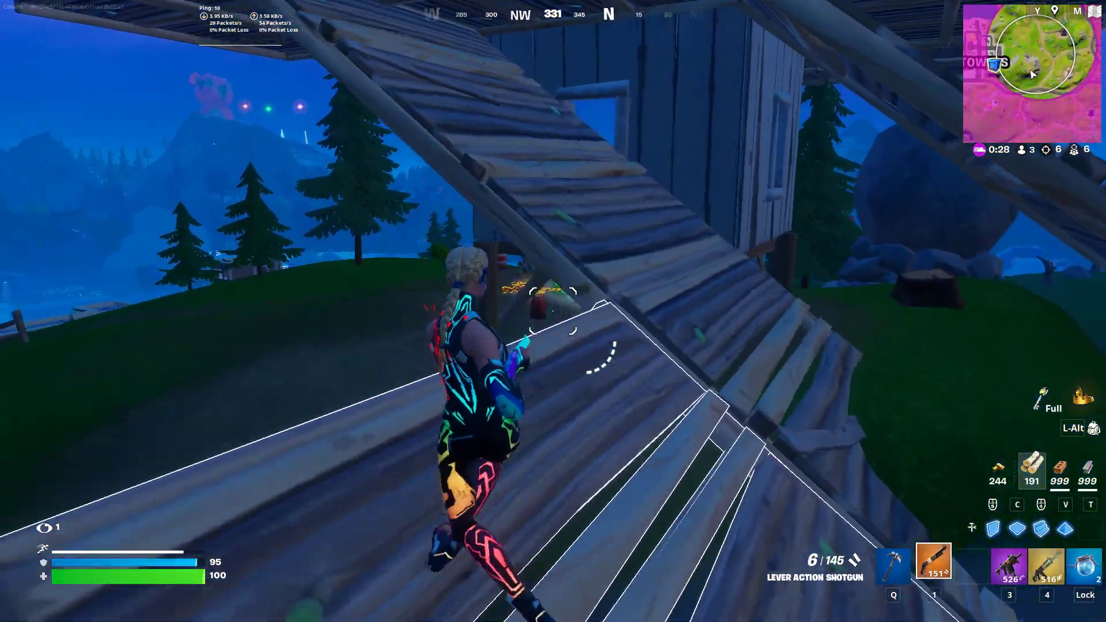
{"action": "key", "text": "w"}
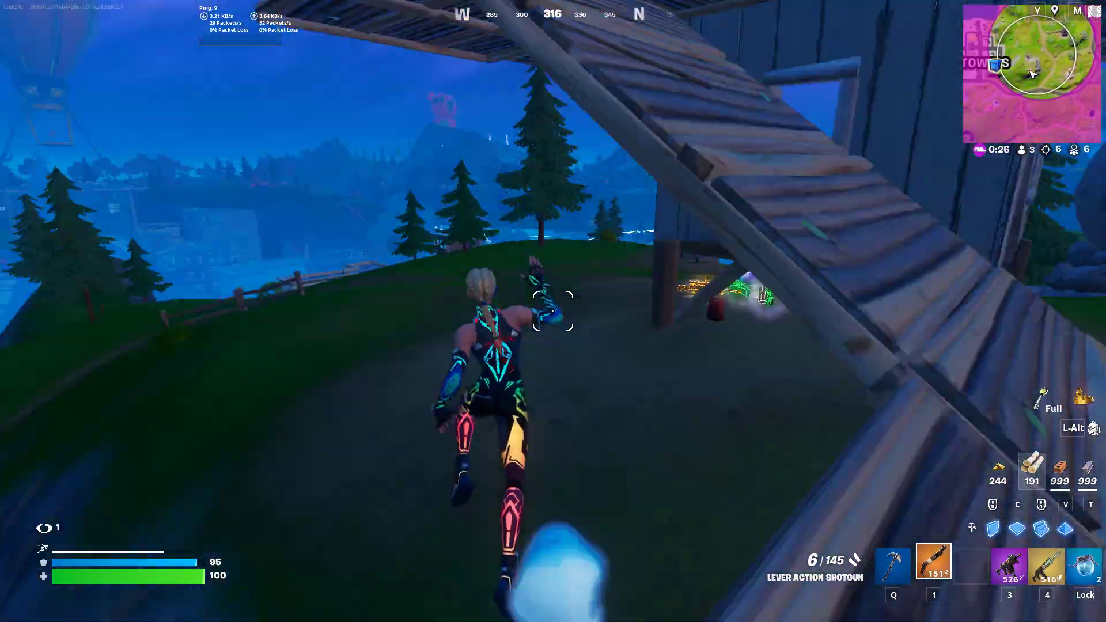
{"action": "key", "text": "a"}
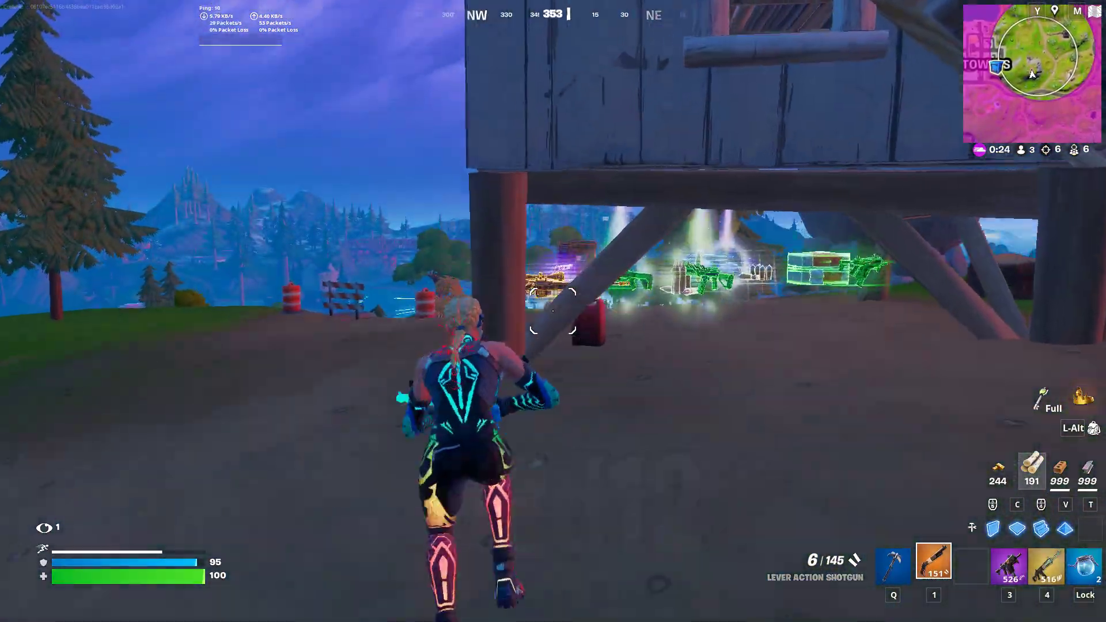
Take the sniper rifle and gas can from the loot pile, then climb the wooden ramp.
{"action": "key", "text": "w"}
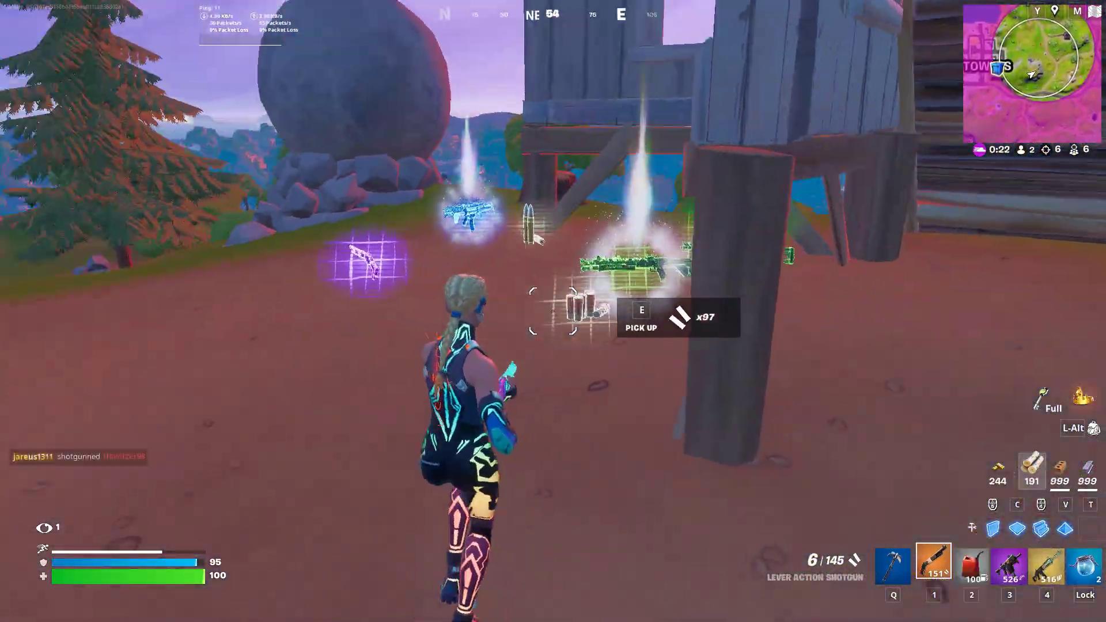
{"action": "key", "text": "e"}
{"action": "key", "text": "2"}
{"action": "key", "text": "w"}
{"action": "key", "text": "1"}
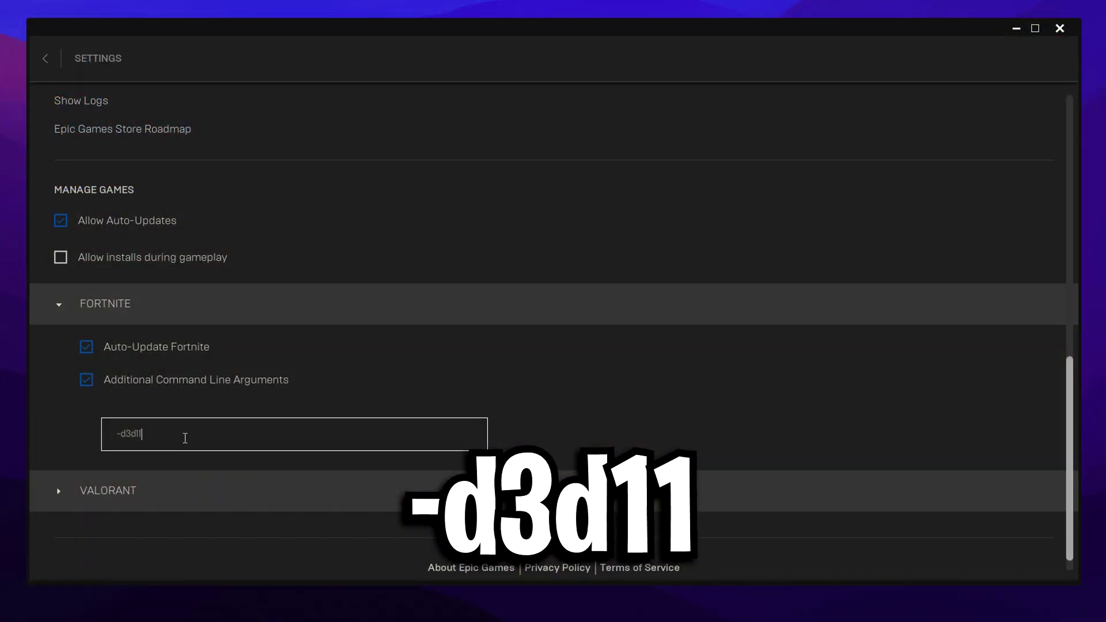
{"action": "double_click", "coordinate": [165, 437]}
{"action": "left_click", "coordinate": [87, 448]}
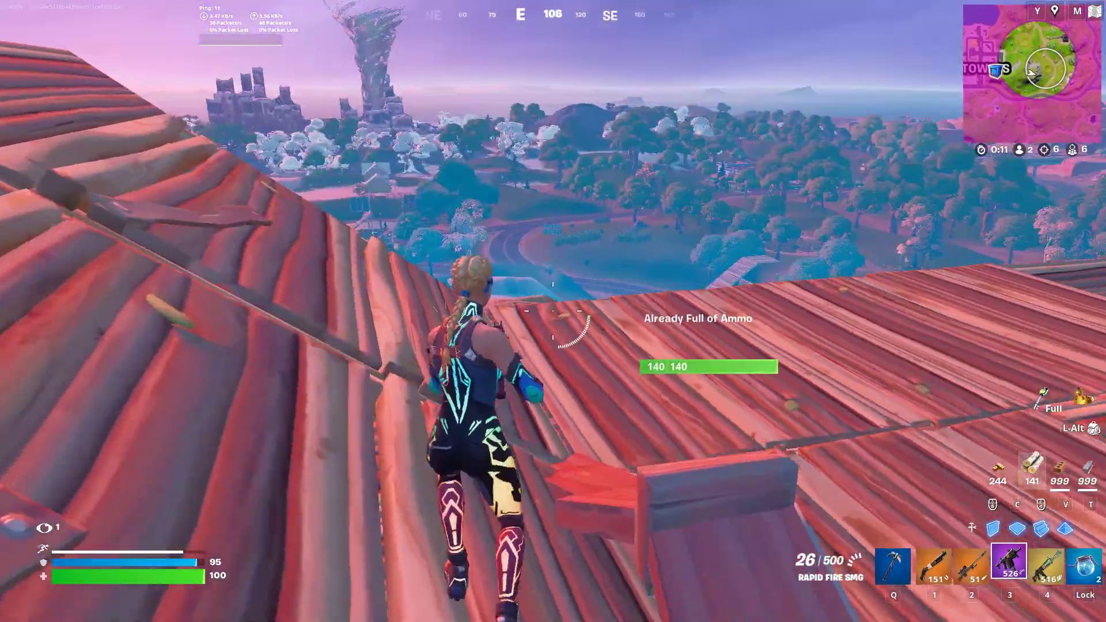
{"action": "key", "text": "w"}
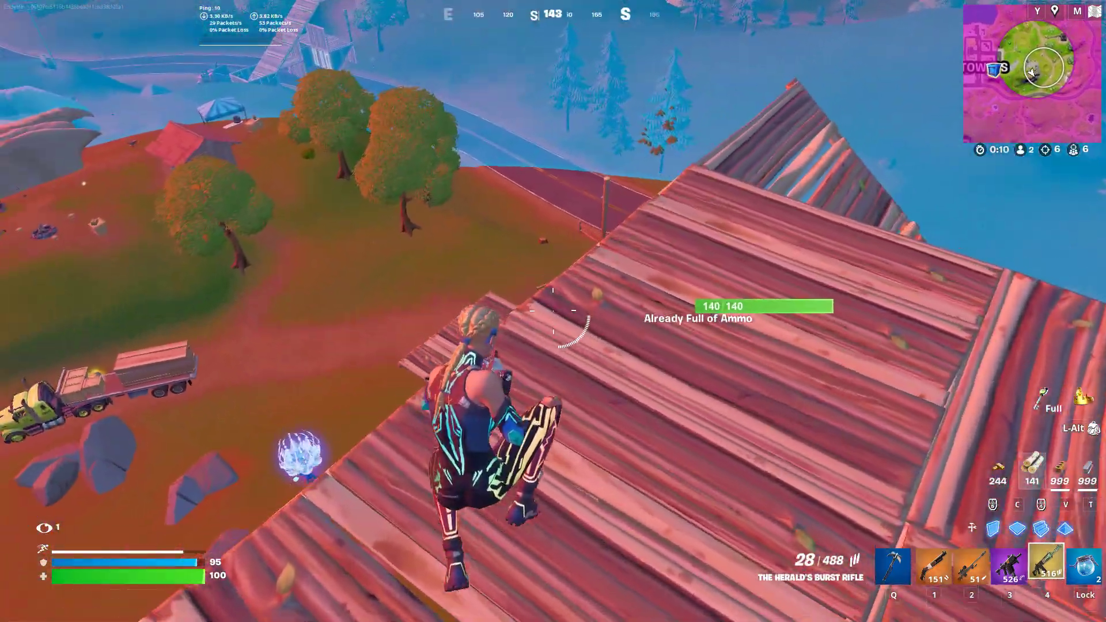
{"action": "key", "text": "w"}
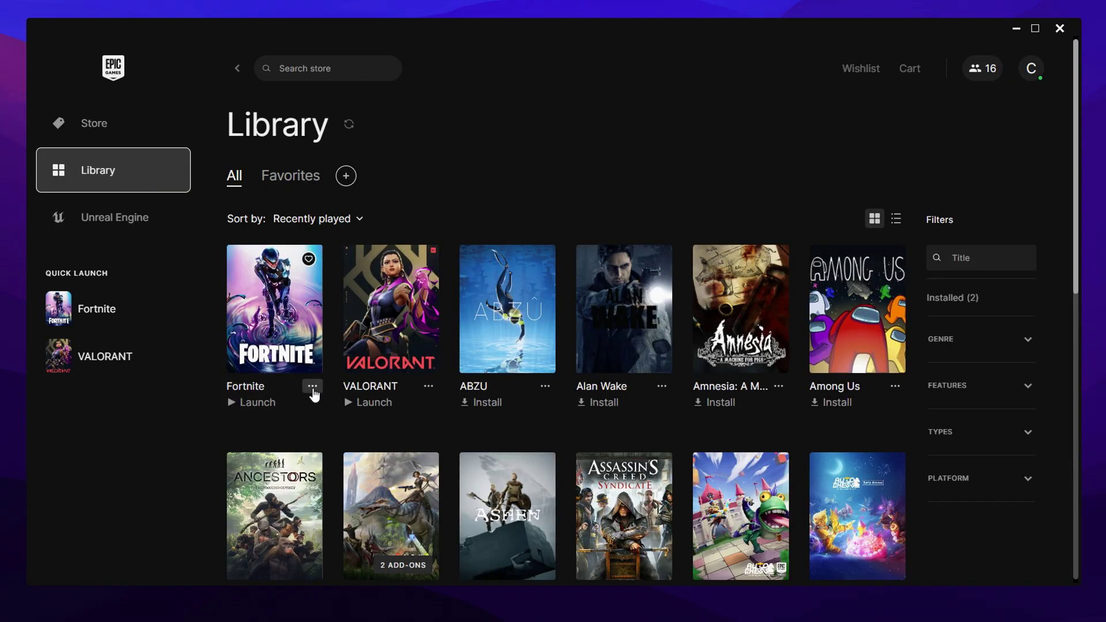
Open Fortnite's Manage settings from the Library and start Verify Files.
{"action": "left_click", "coordinate": [313, 394]}
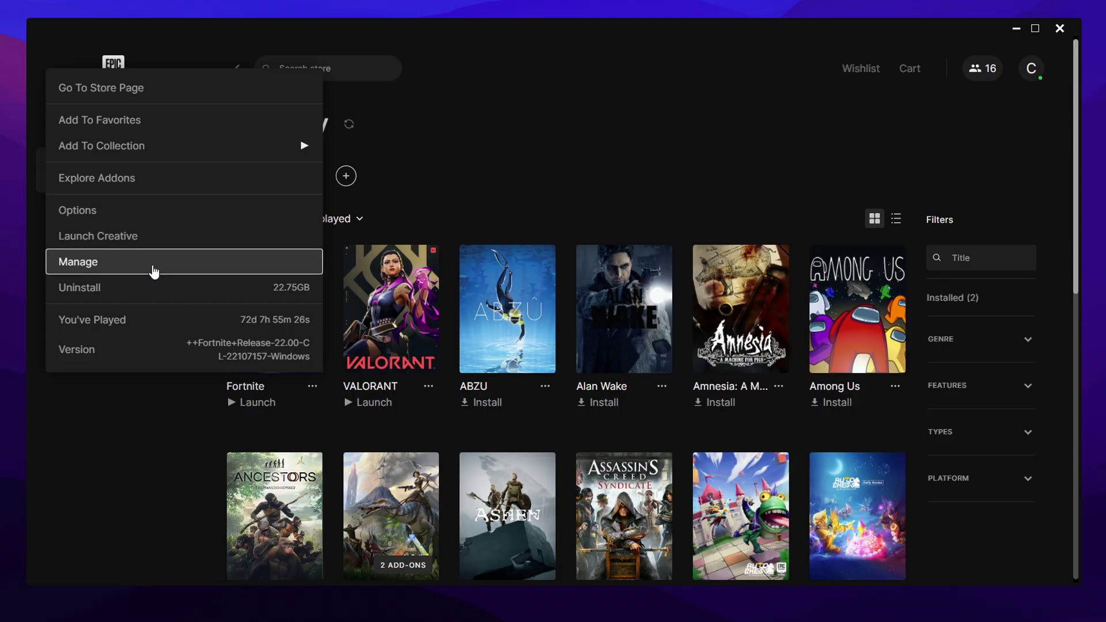
{"action": "left_click", "coordinate": [154, 271]}
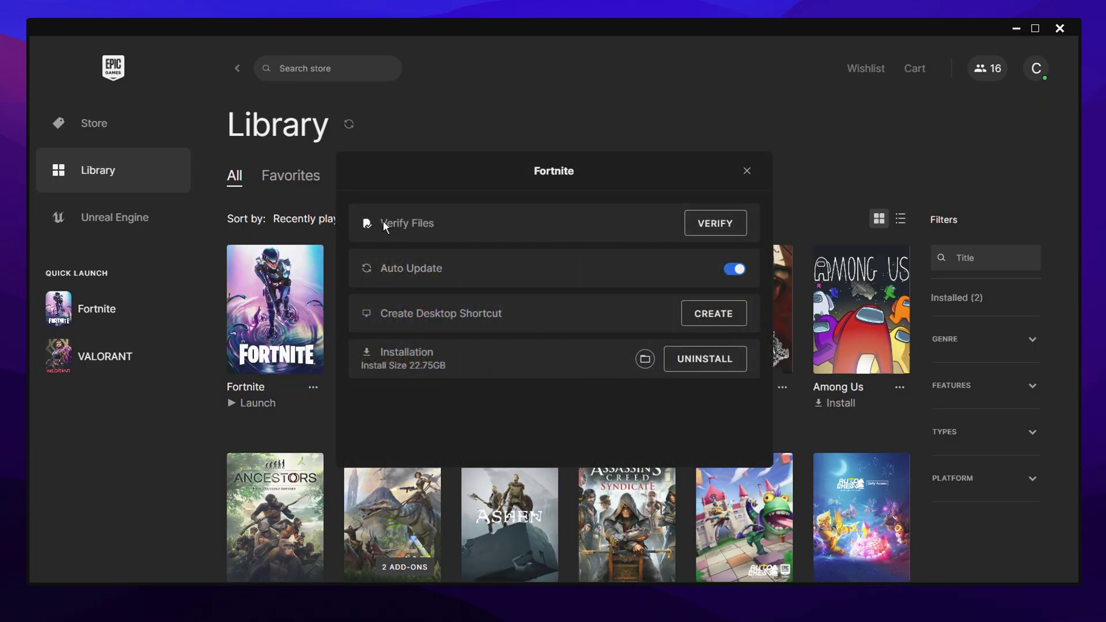
{"action": "left_click_drag", "start_coordinate": [382, 223], "coordinate": [431, 222]}
{"action": "left_click", "coordinate": [708, 219]}
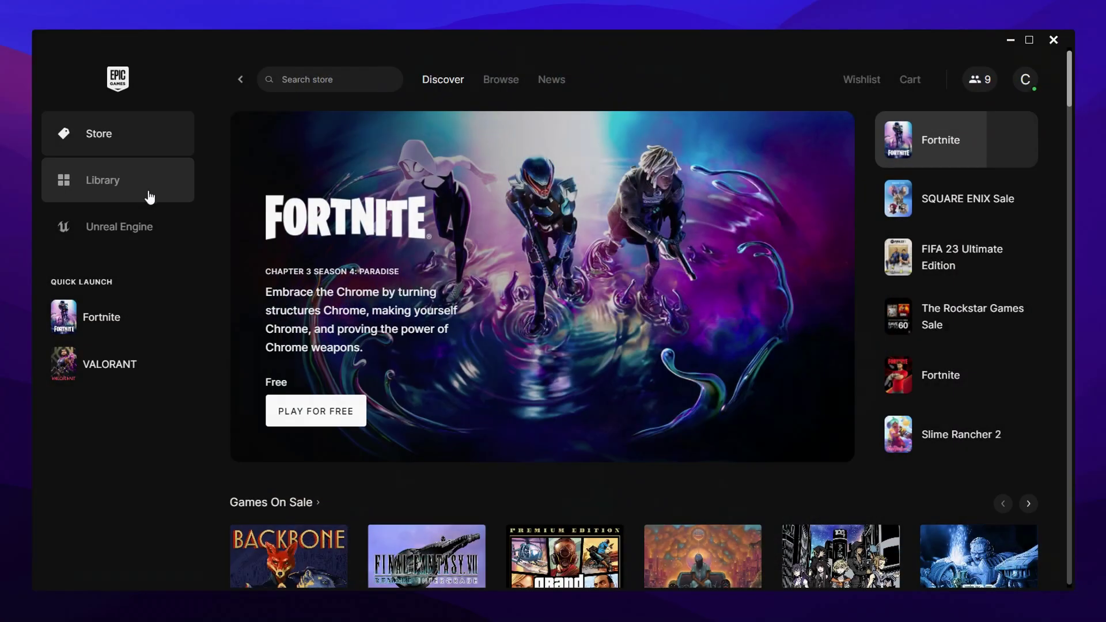
Launch Fortnite from the Library and set Video Rendering Mode to DirectX 12 (Beta).
{"action": "left_click", "coordinate": [150, 197]}
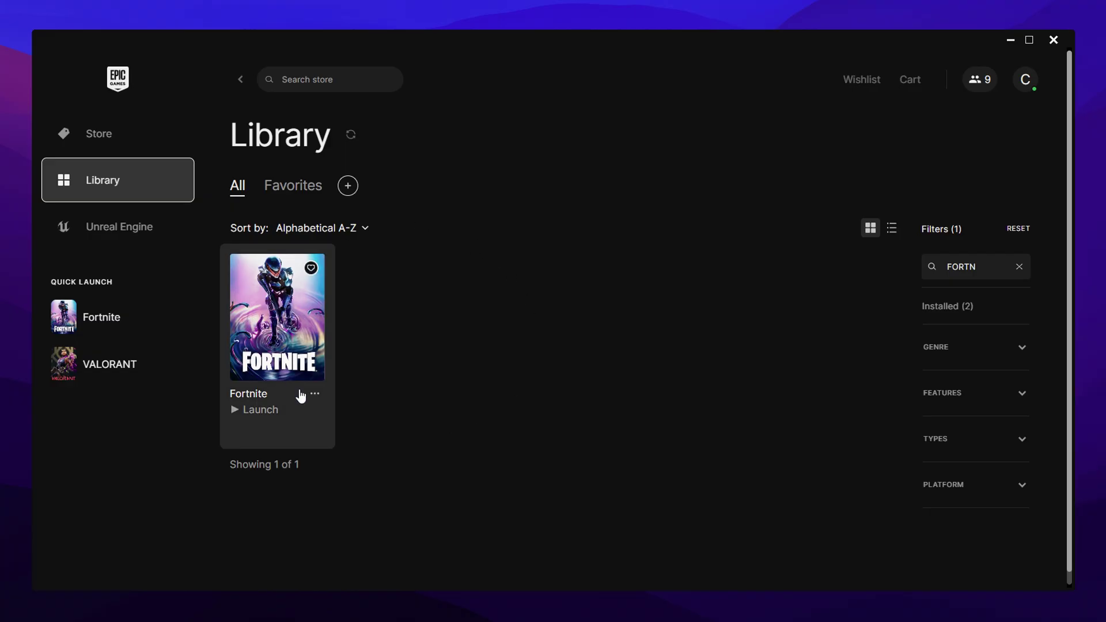
{"action": "left_click", "coordinate": [238, 412]}
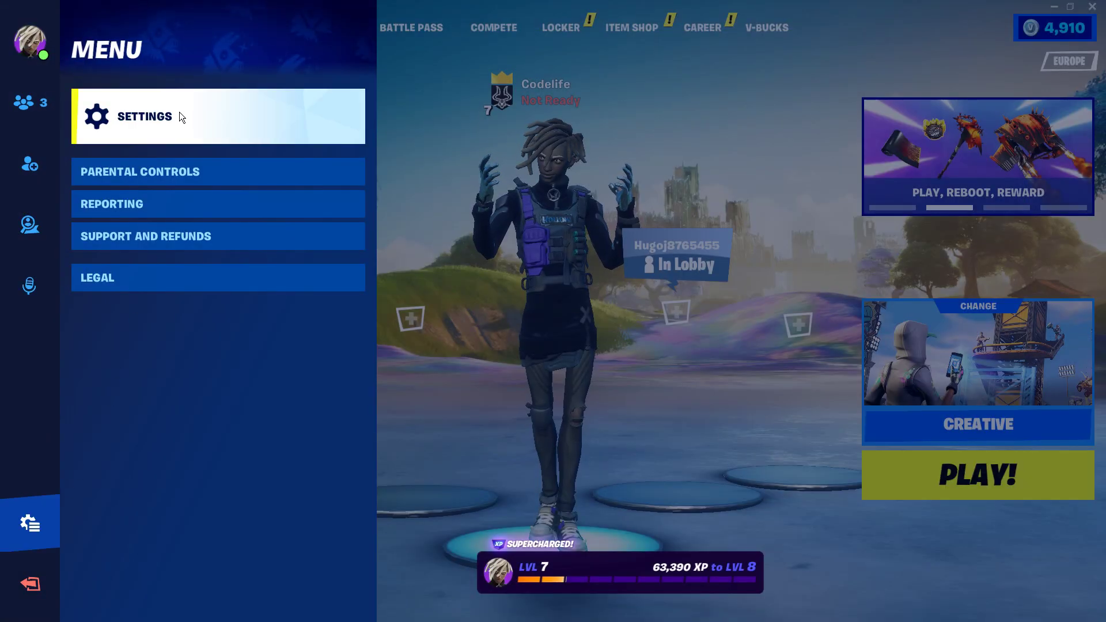
{"action": "left_click", "coordinate": [178, 111]}
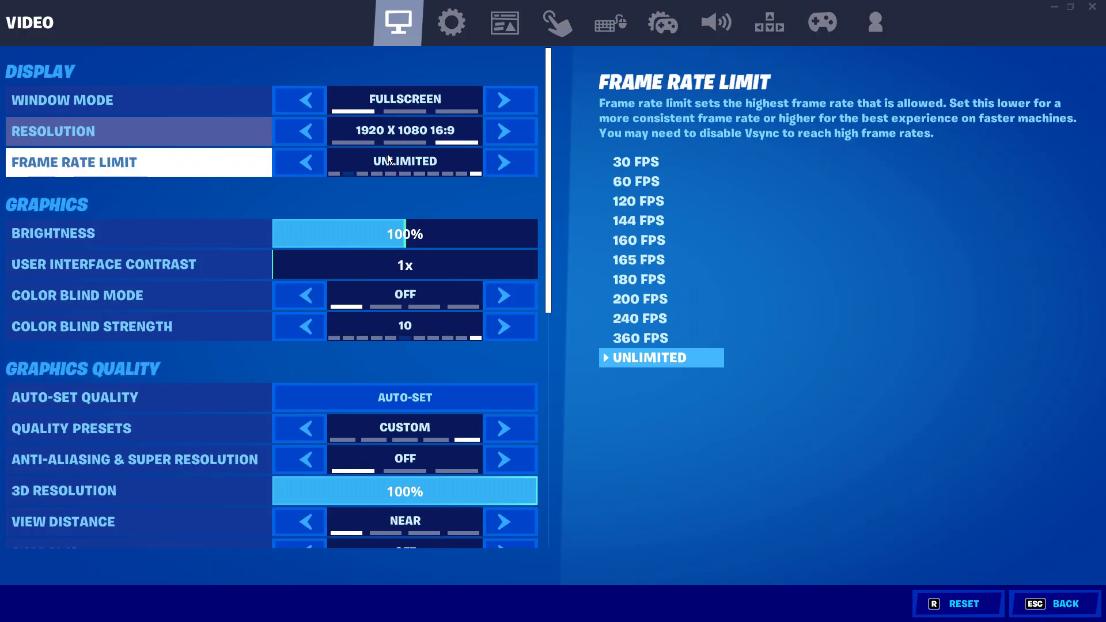
{"action": "scroll", "coordinate": [396, 157], "scroll_direction": "down", "scroll_amount": 10}
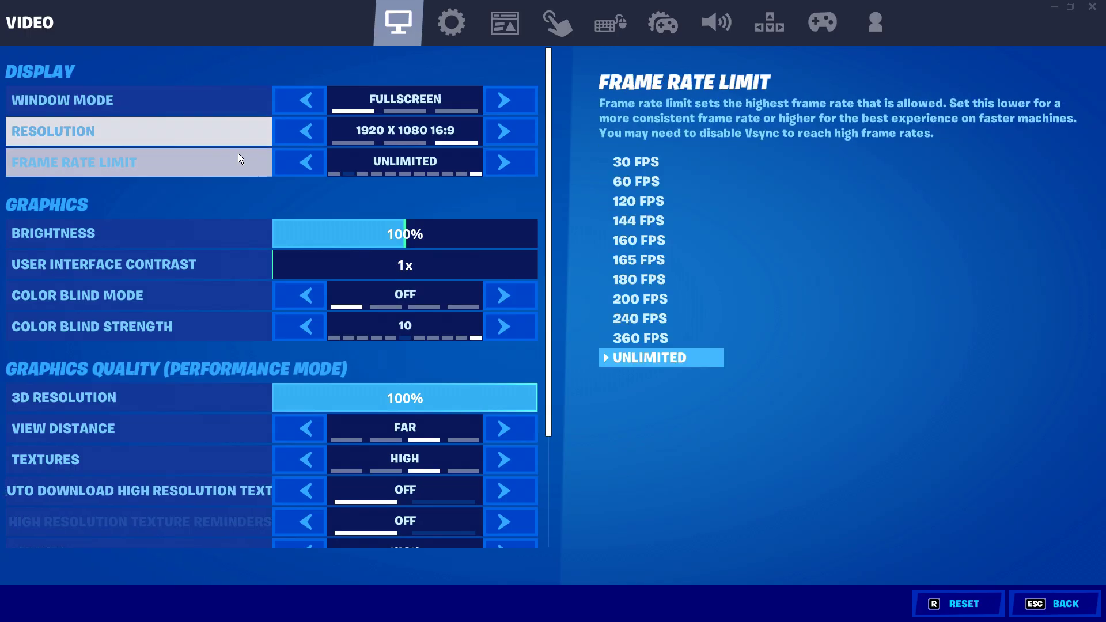
{"action": "scroll", "coordinate": [237, 154], "scroll_direction": "down", "scroll_amount": 3}
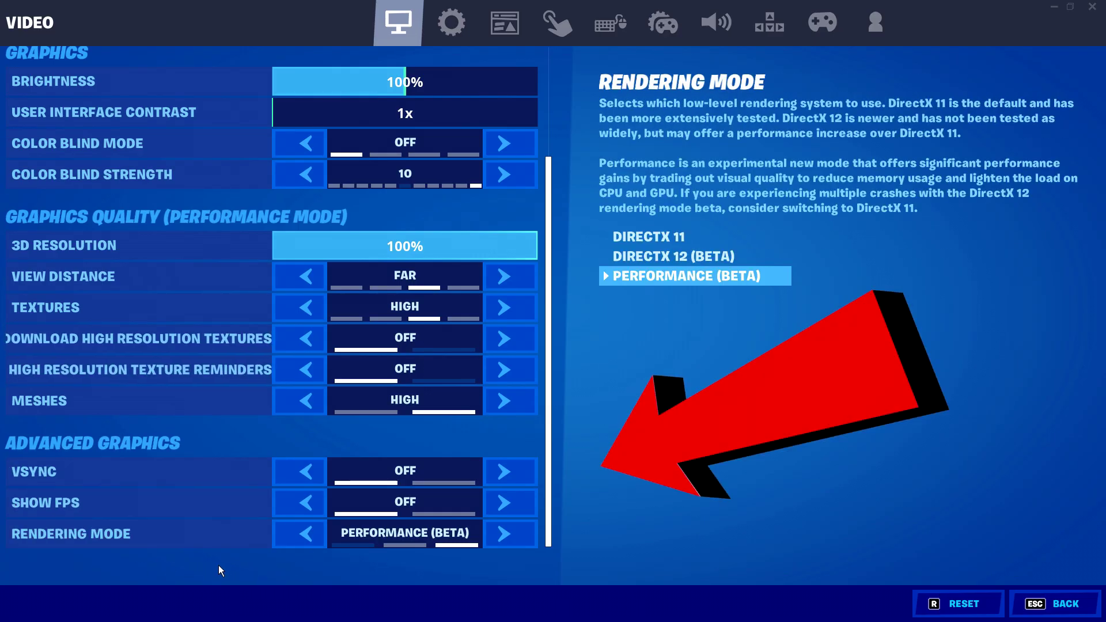
{"action": "left_click", "coordinate": [309, 538]}
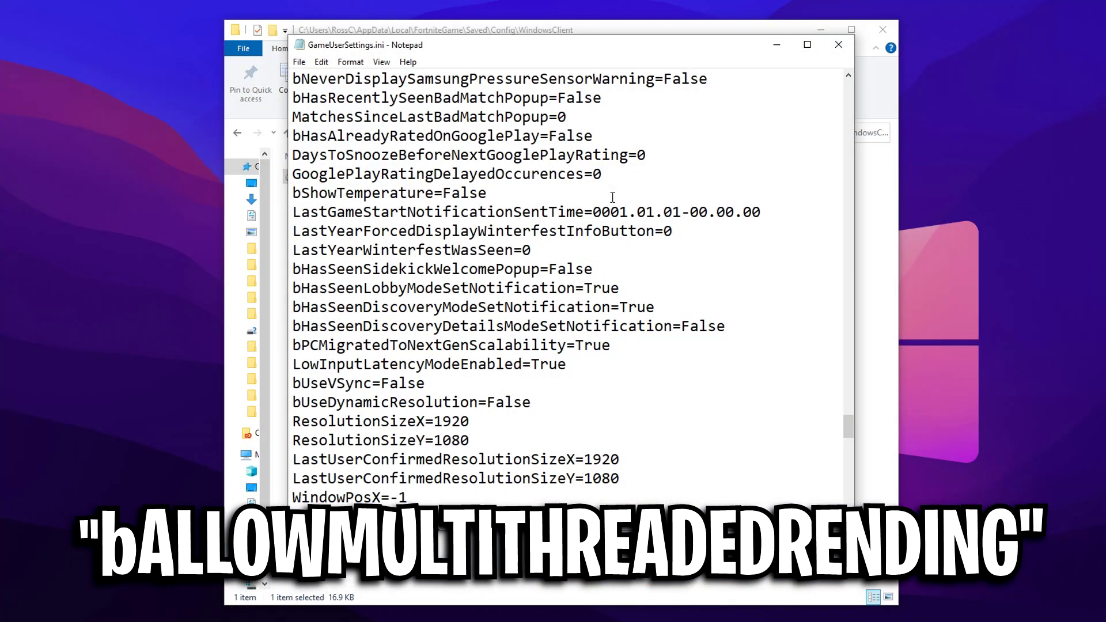
Change bAllowMultithreadedRendering from False to True in GameUserSettings.ini.
{"action": "scroll", "coordinate": [613, 197], "scroll_direction": "down", "scroll_amount": 1}
{"action": "scroll", "coordinate": [568, 242], "scroll_direction": "up", "scroll_amount": 8}
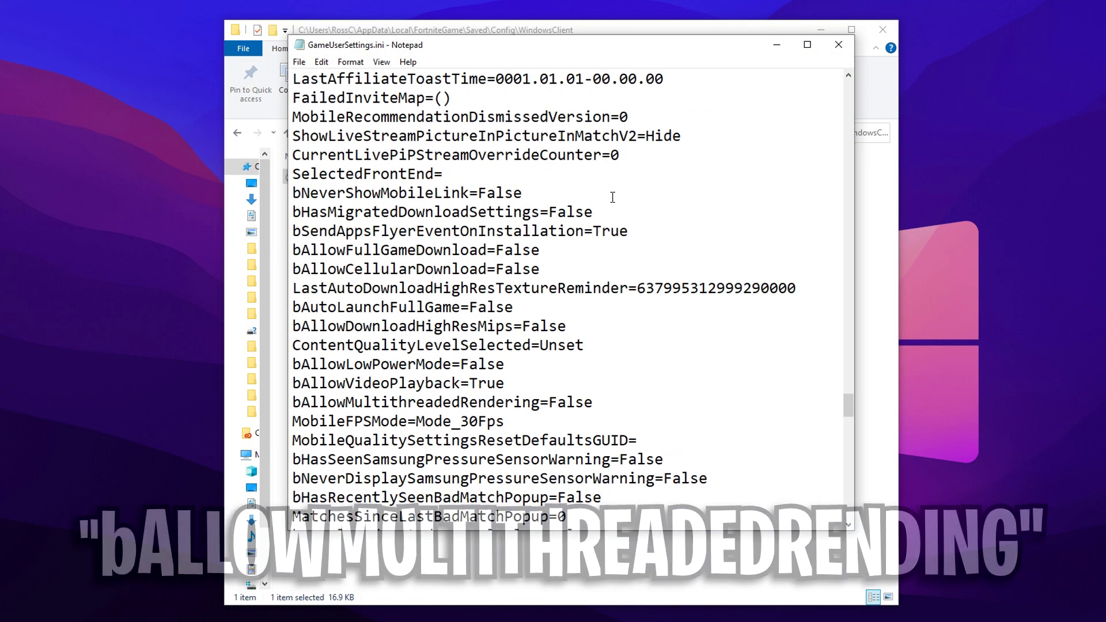
{"action": "double_click", "coordinate": [571, 402]}
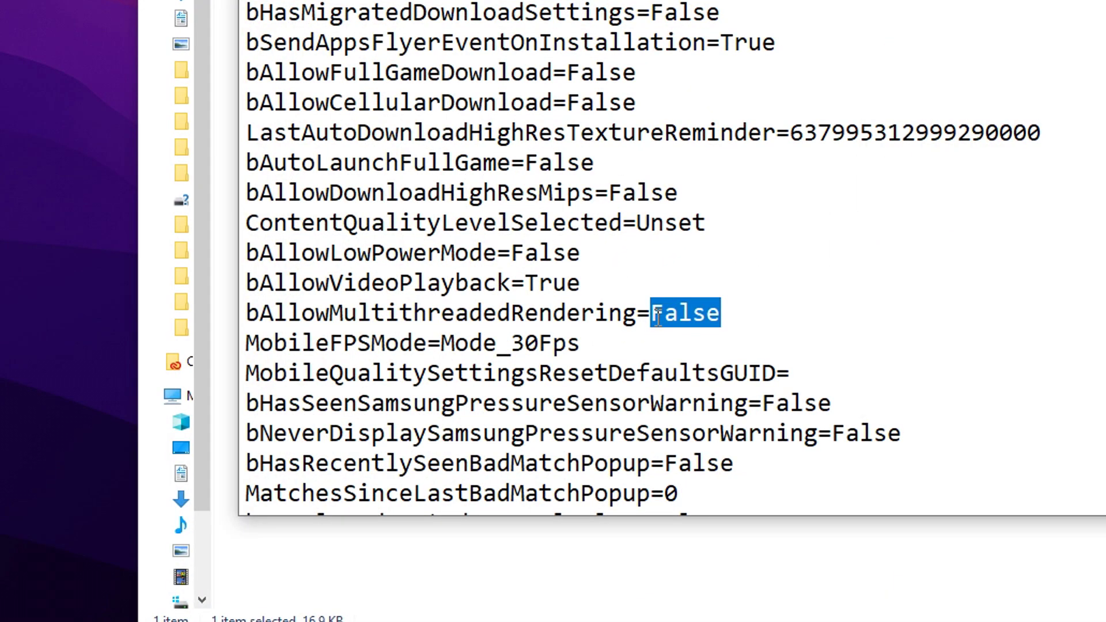
{"action": "type", "text": "Tru"}
{"action": "left_click_drag", "start_coordinate": [793, 314], "coordinate": [202, 320]}
{"action": "left_click", "coordinate": [714, 313]}
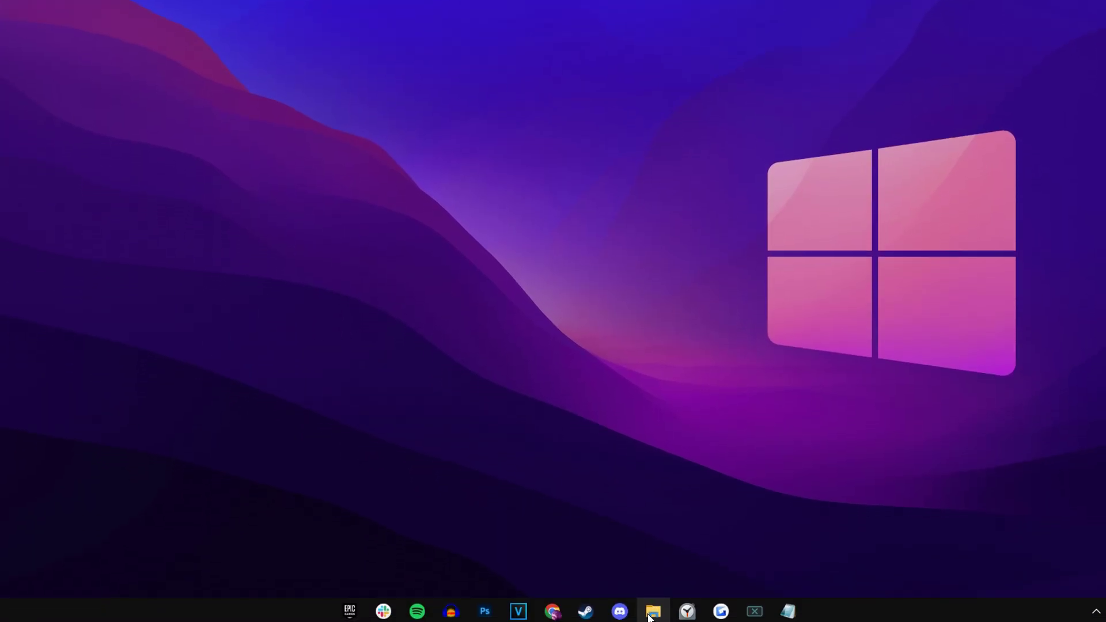
Browse to C:\Fortnite\FortniteGame\Binaries\Win64\EasyAntiCheat and run EasyAntiCheat_Setup.exe as administrator.
{"action": "left_click", "coordinate": [654, 614]}
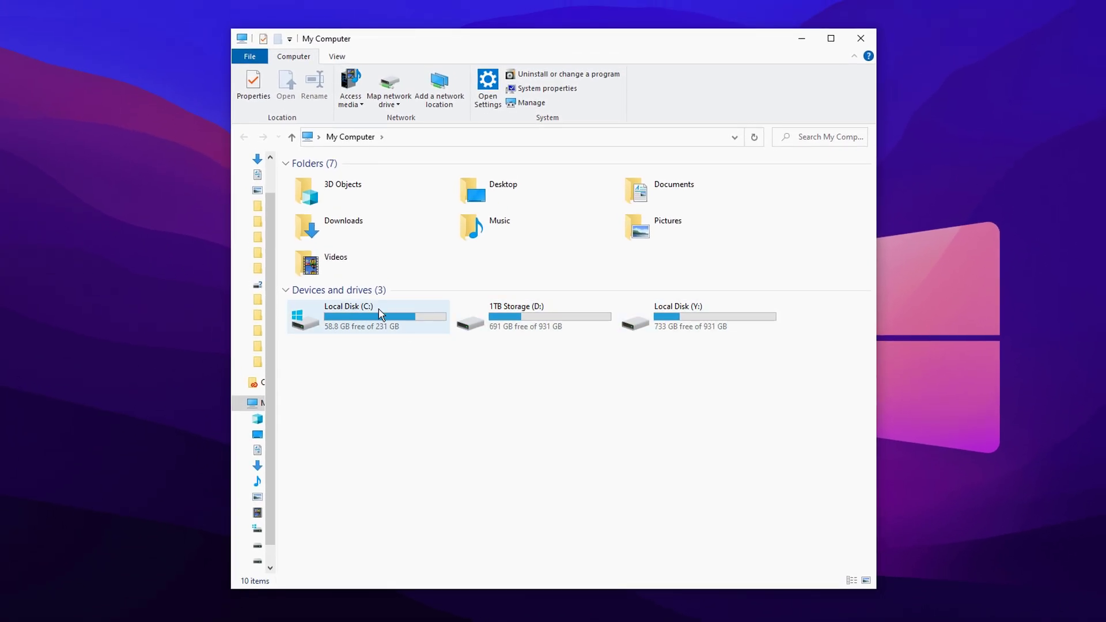
{"action": "double_click", "coordinate": [368, 324]}
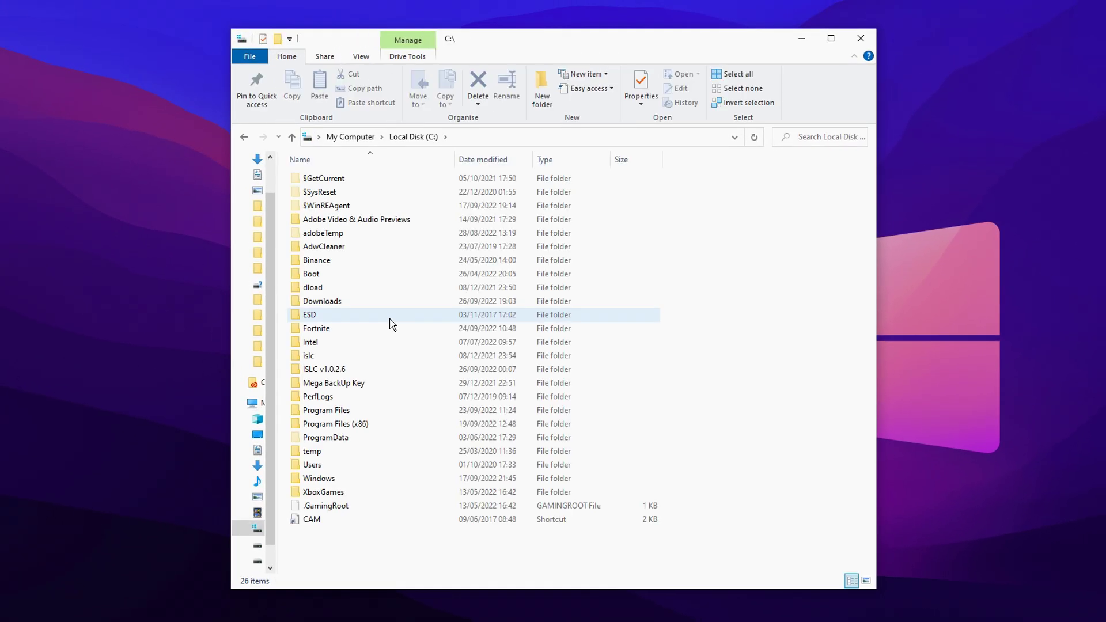
{"action": "left_click", "coordinate": [389, 327]}
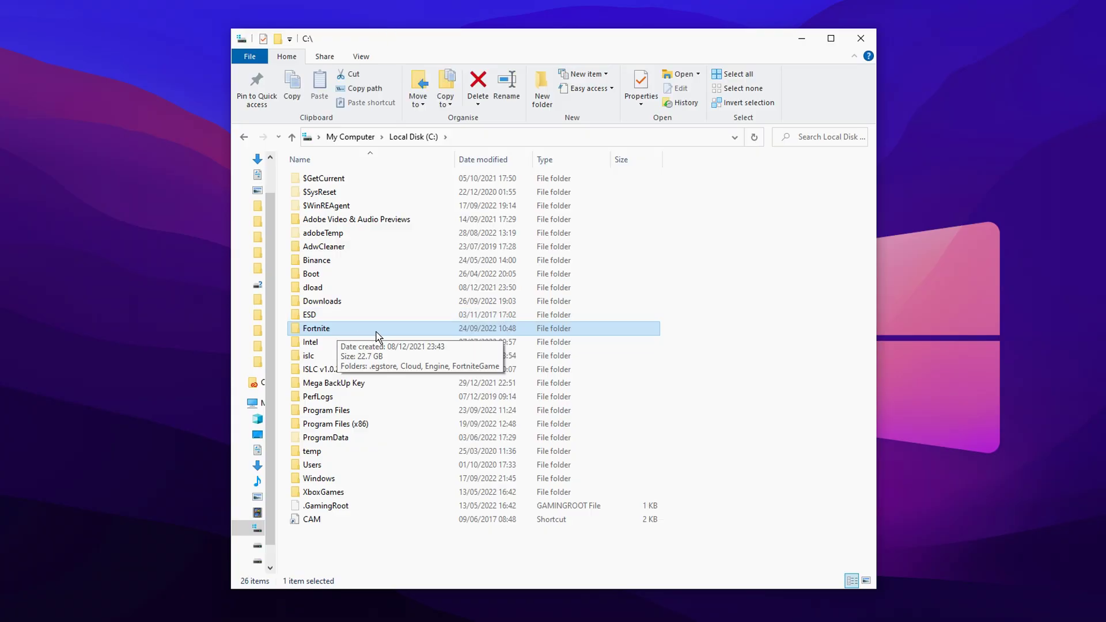
{"action": "double_click", "coordinate": [374, 333]}
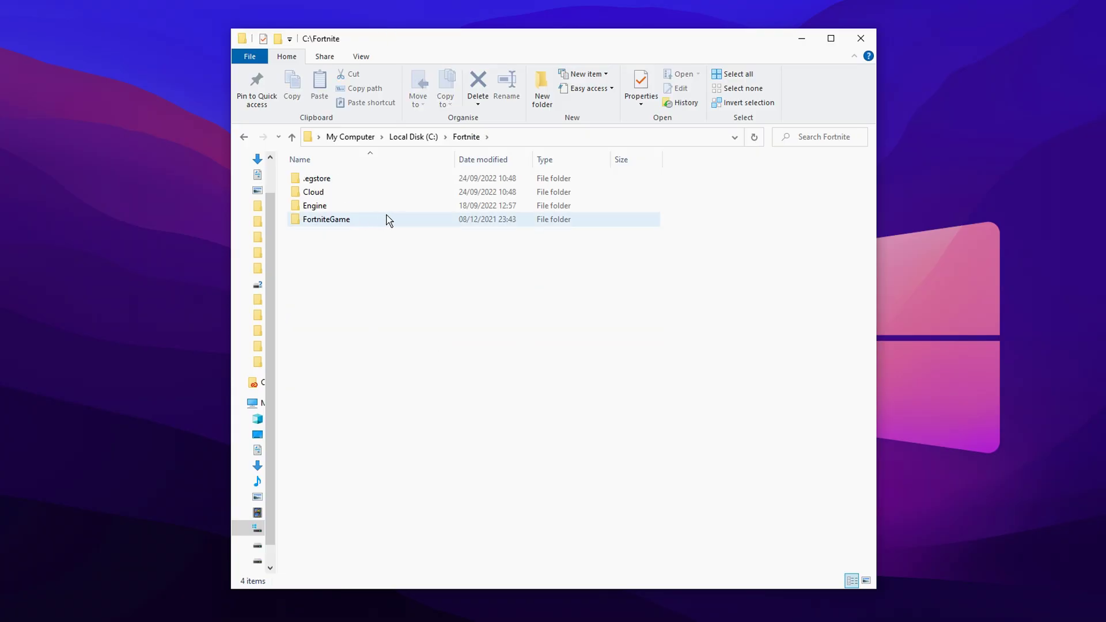
{"action": "double_click", "coordinate": [421, 220]}
{"action": "double_click", "coordinate": [403, 180]}
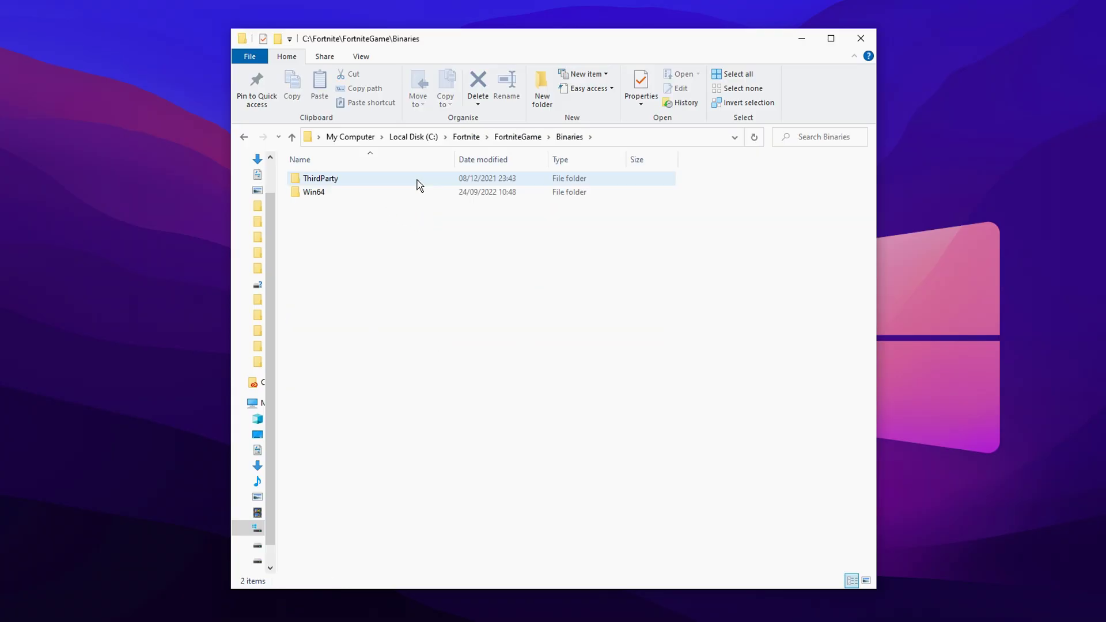
{"action": "double_click", "coordinate": [387, 194]}
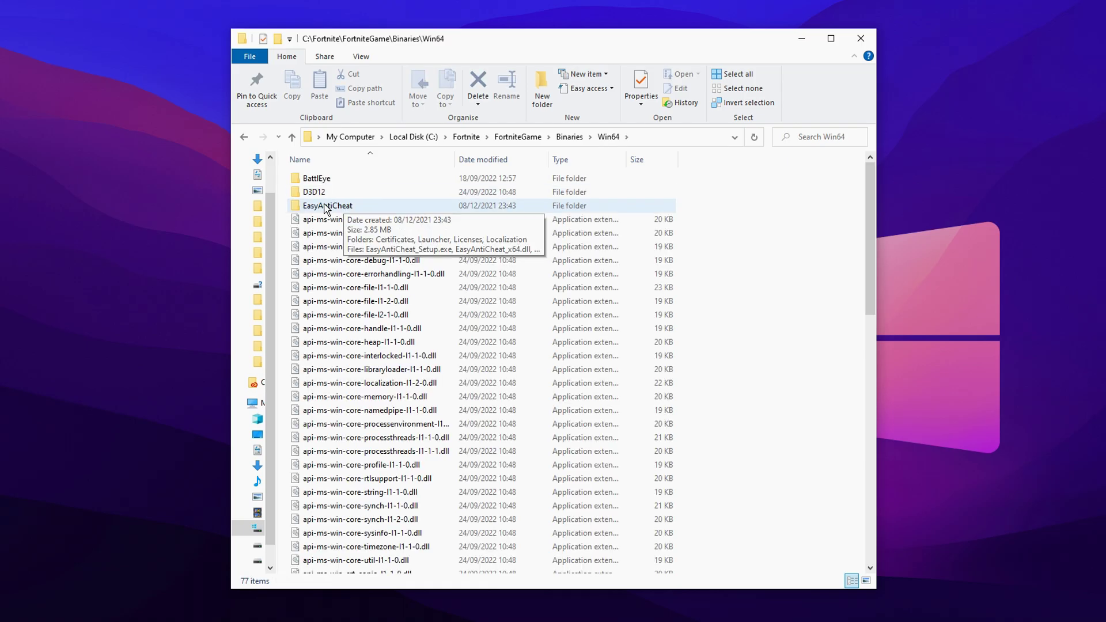
{"action": "left_click", "coordinate": [359, 206]}
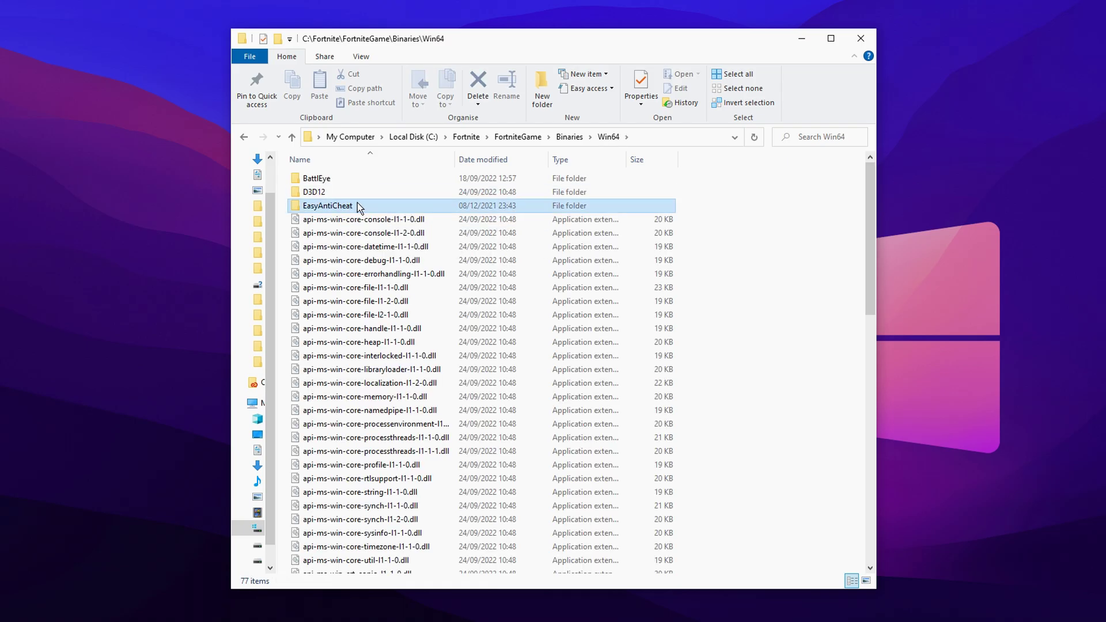
{"action": "double_click", "coordinate": [406, 208]}
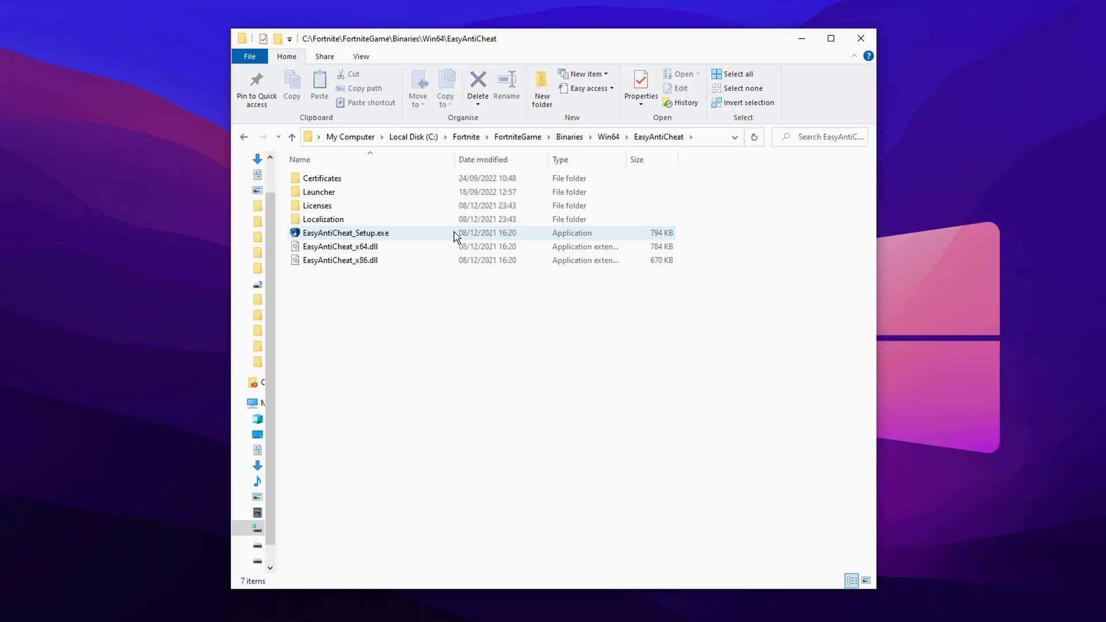
{"action": "double_click", "coordinate": [424, 233]}
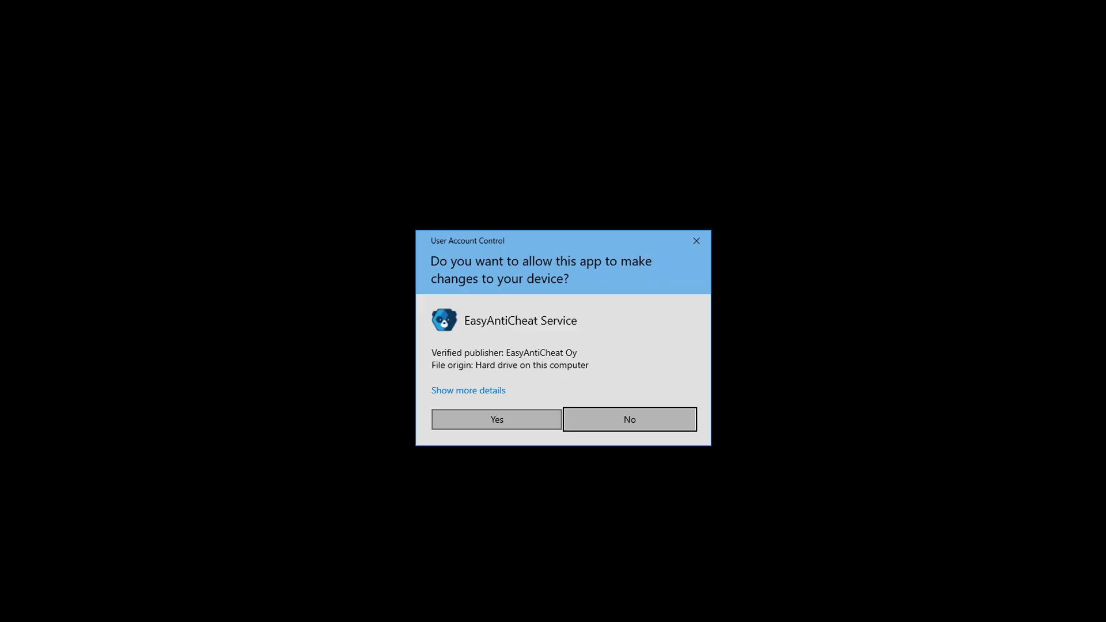
{"action": "left_click", "coordinate": [520, 420]}
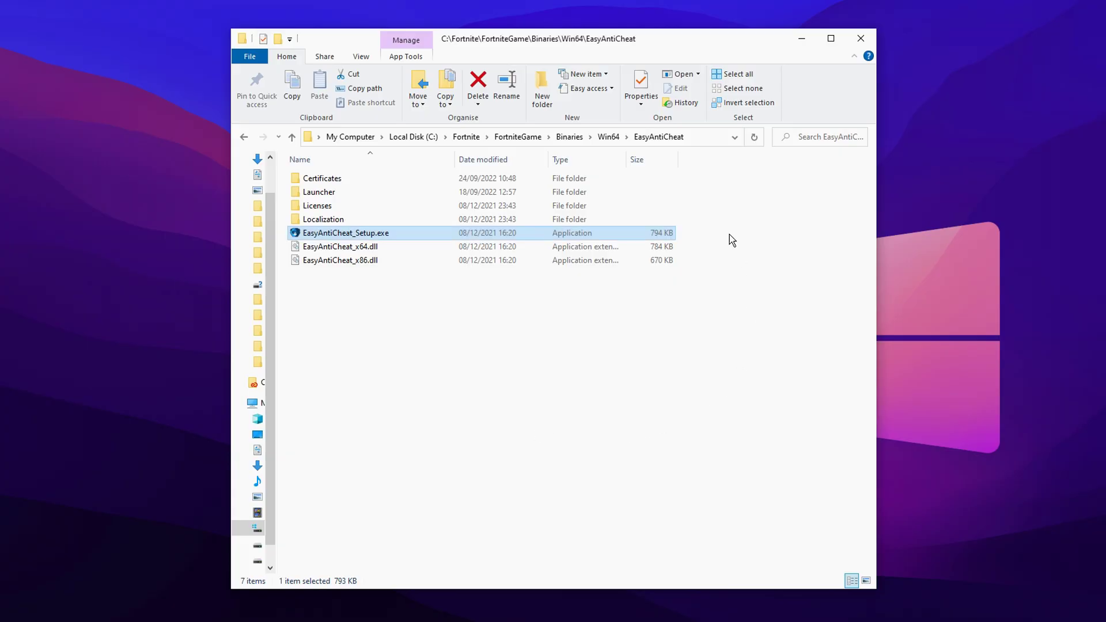
Run Repair Service for Current (Game 217) and finish once Installed Successfully appears.
{"action": "left_click", "coordinate": [804, 41]}
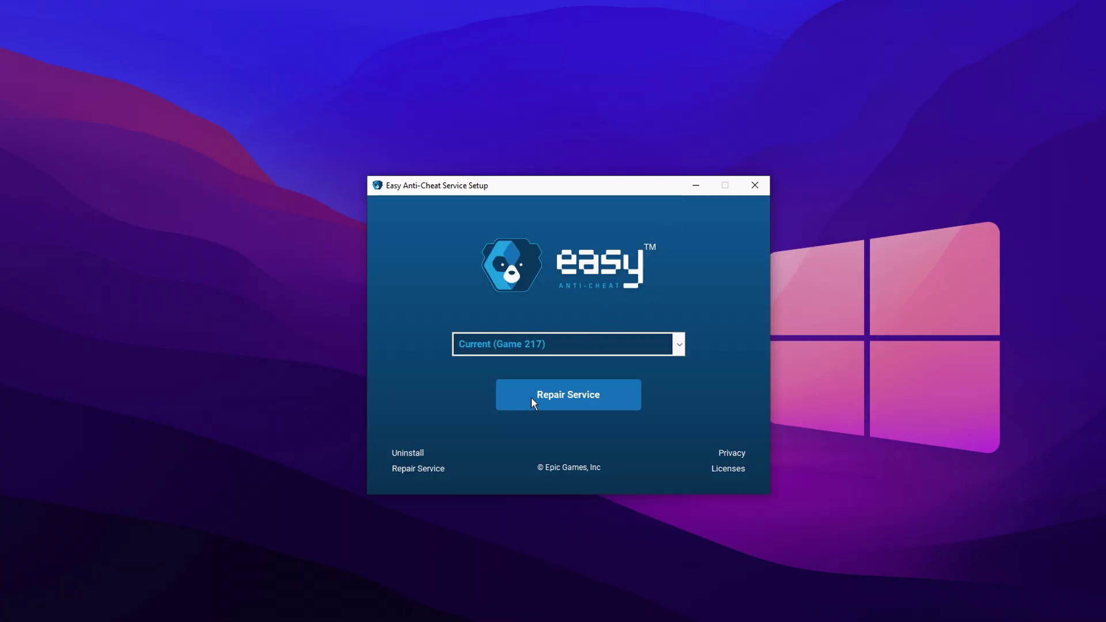
{"action": "left_click", "coordinate": [576, 381]}
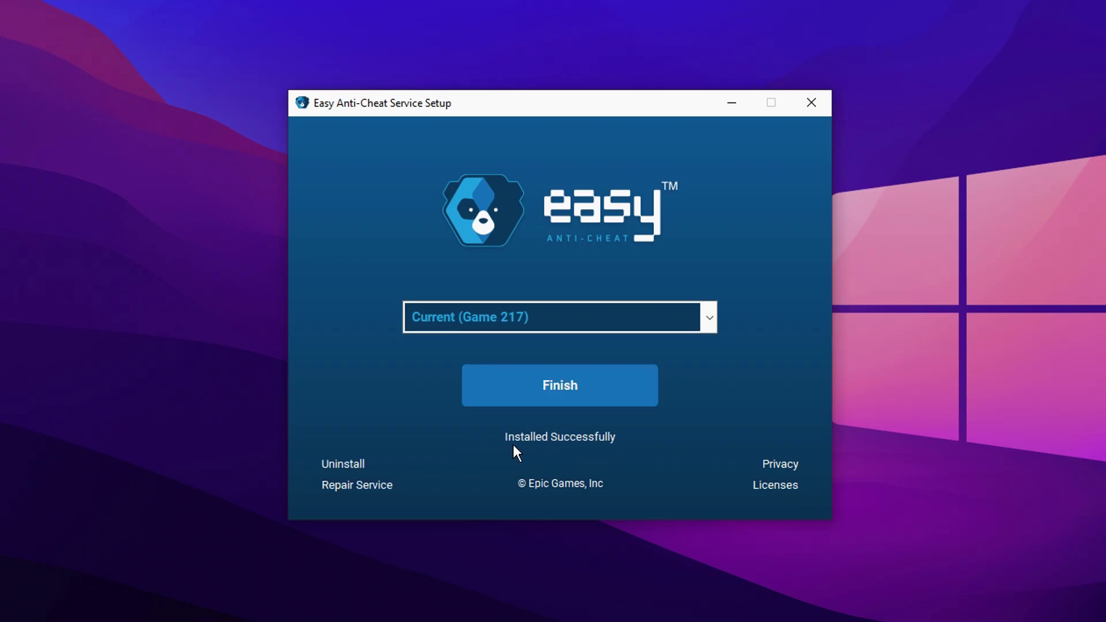
{"action": "left_click", "coordinate": [600, 386]}
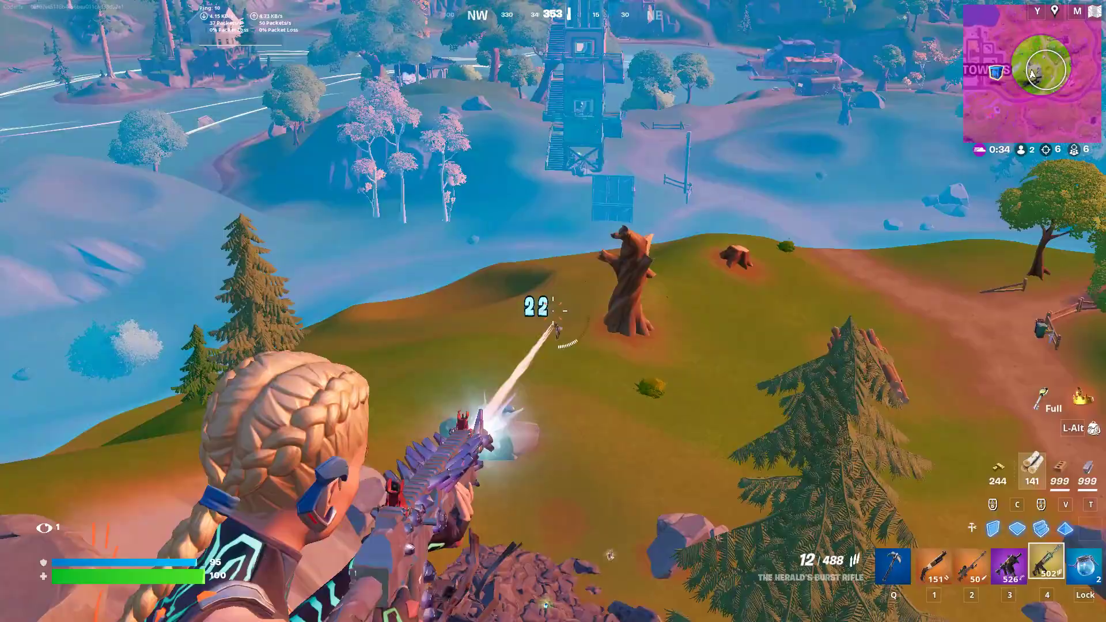
Launch GeForce Experience to its Home page of installed games.
{"action": "left_click", "coordinate": [553, 312]}
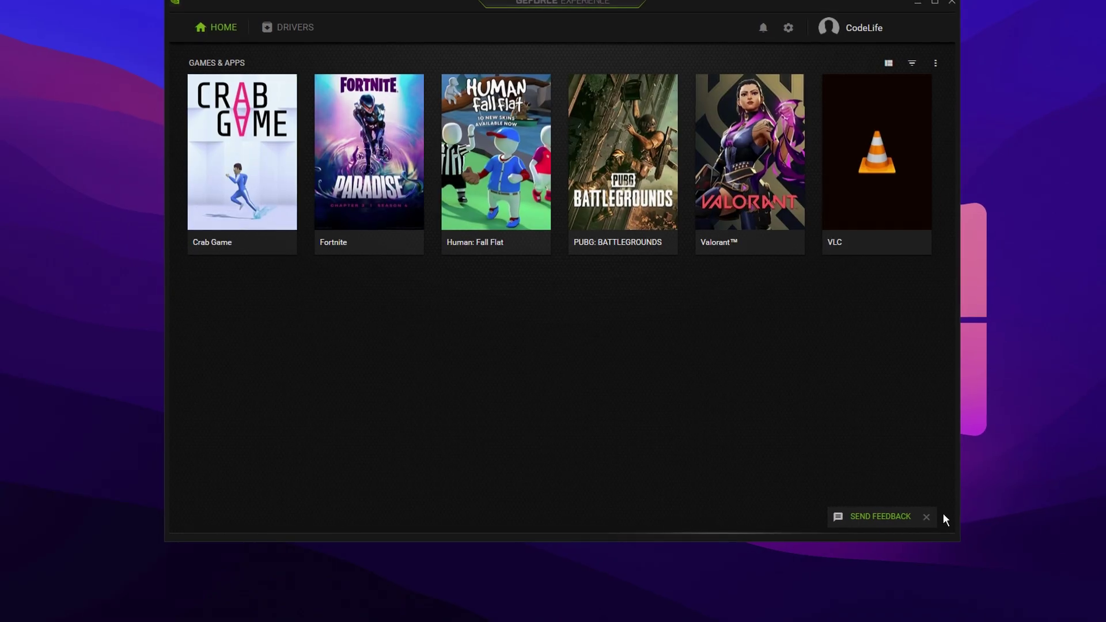
Enlarge the GeForce Experience window and download Game Ready Driver 516.94 from the Drivers page.
{"action": "left_click_drag", "start_coordinate": [955, 539], "coordinate": [1026, 588]}
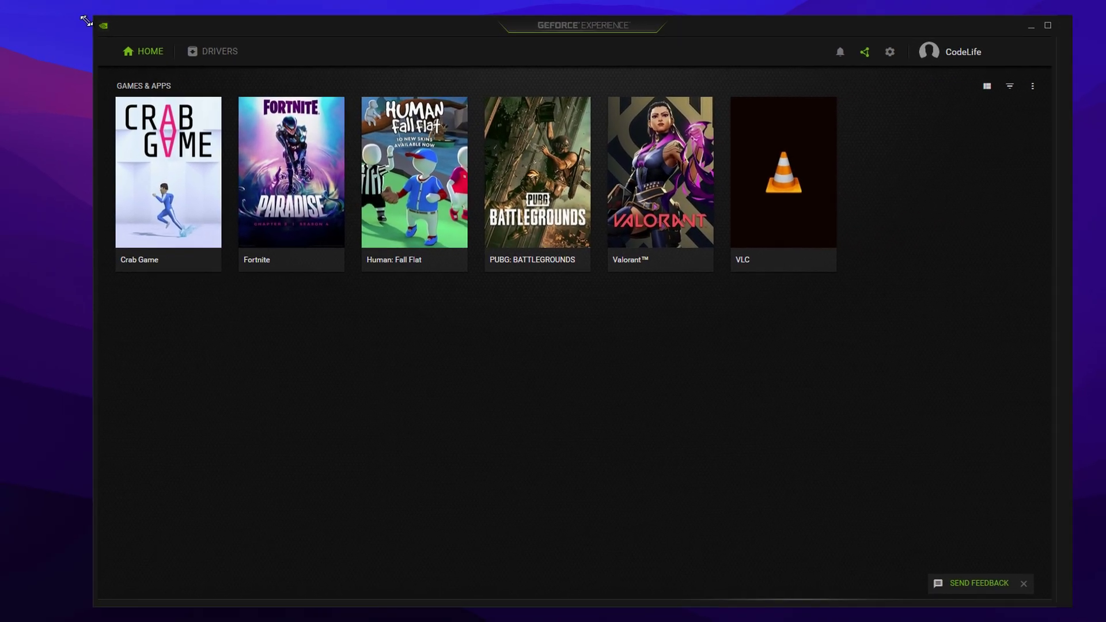
{"action": "left_click_drag", "start_coordinate": [94, 13], "coordinate": [39, 21]}
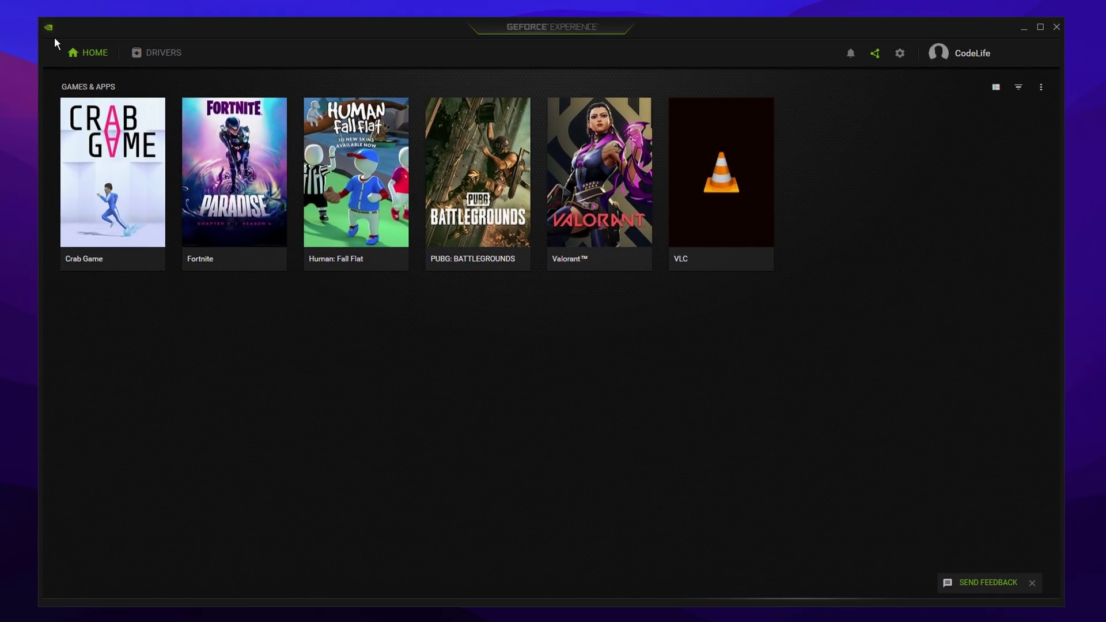
{"action": "left_click", "coordinate": [167, 53]}
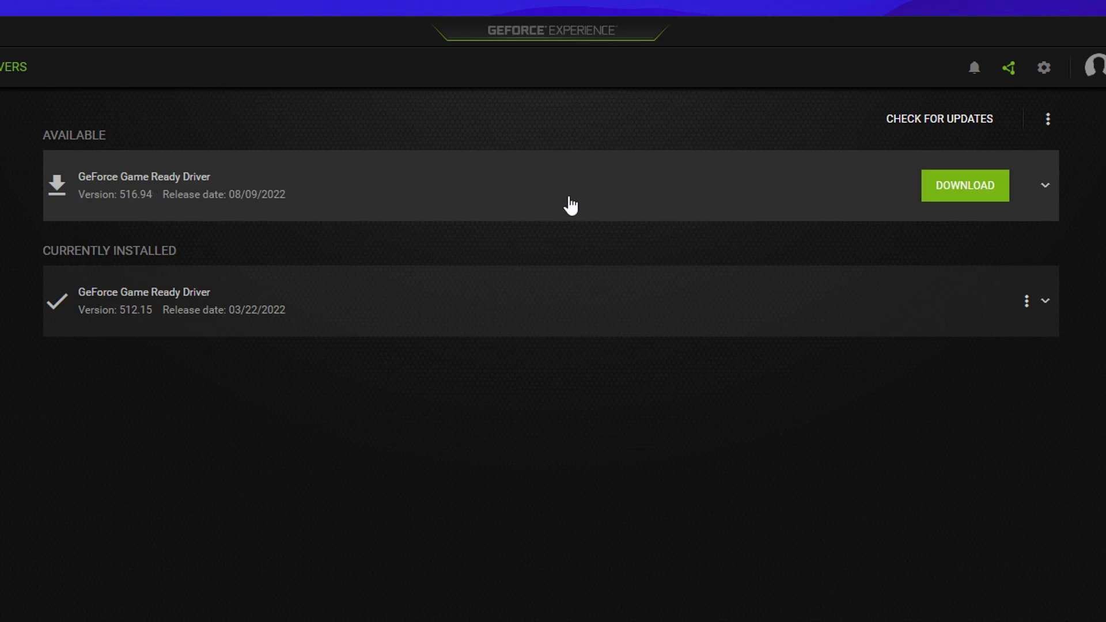
{"action": "left_click", "coordinate": [970, 188]}
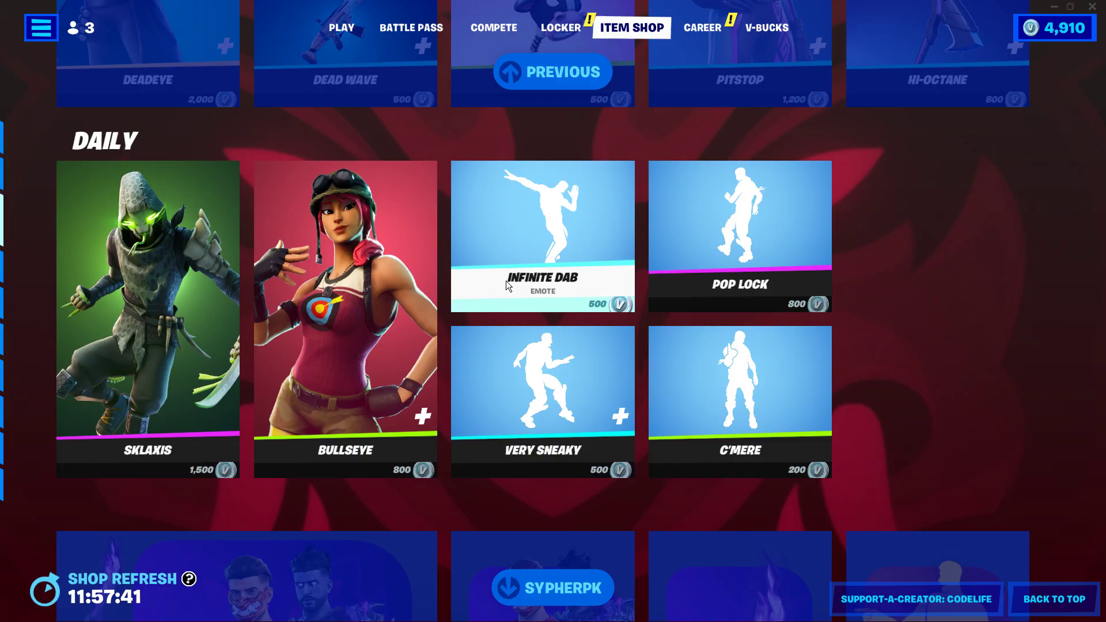
Scroll the Item Shop down to the Customize Your Hero! outfits.
{"action": "scroll", "coordinate": [506, 281], "scroll_direction": "down", "scroll_amount": 4}
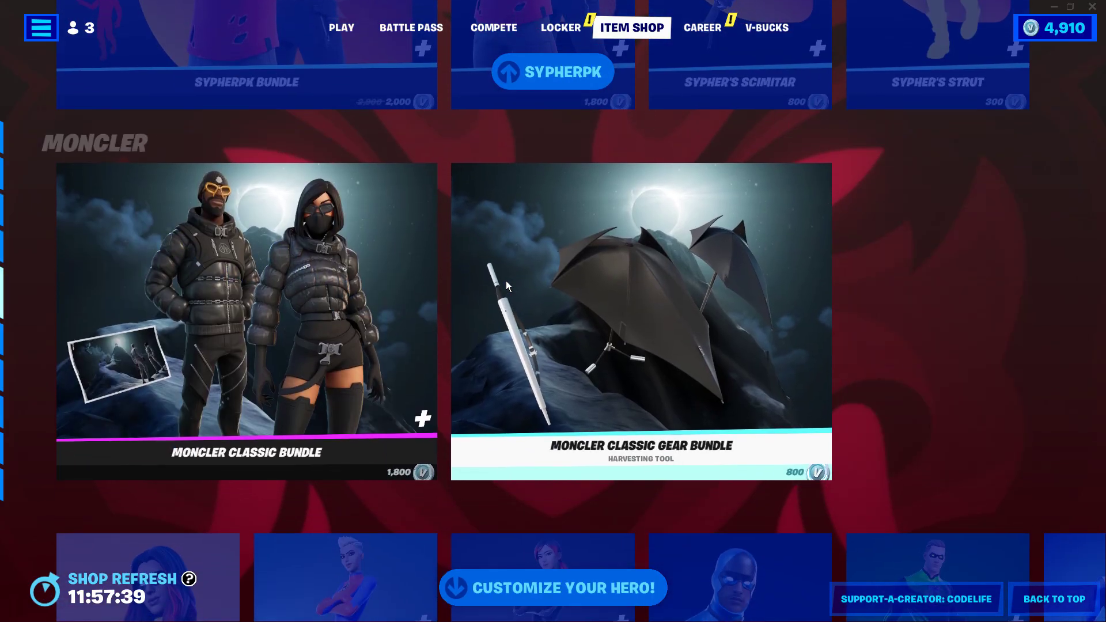
{"action": "scroll", "coordinate": [506, 282], "scroll_direction": "down", "scroll_amount": 2}
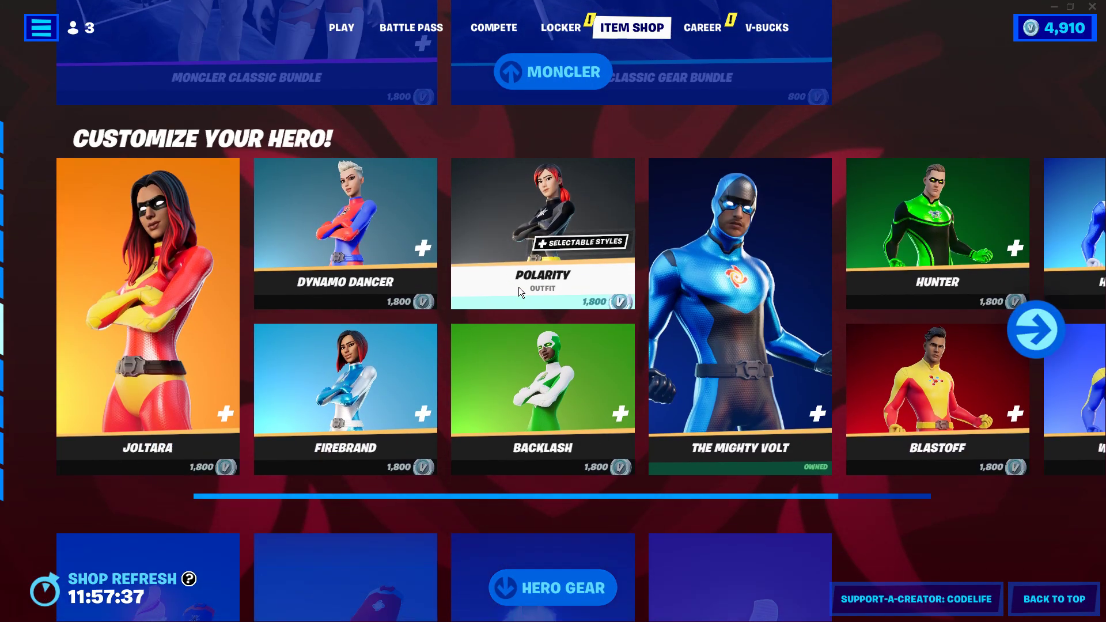